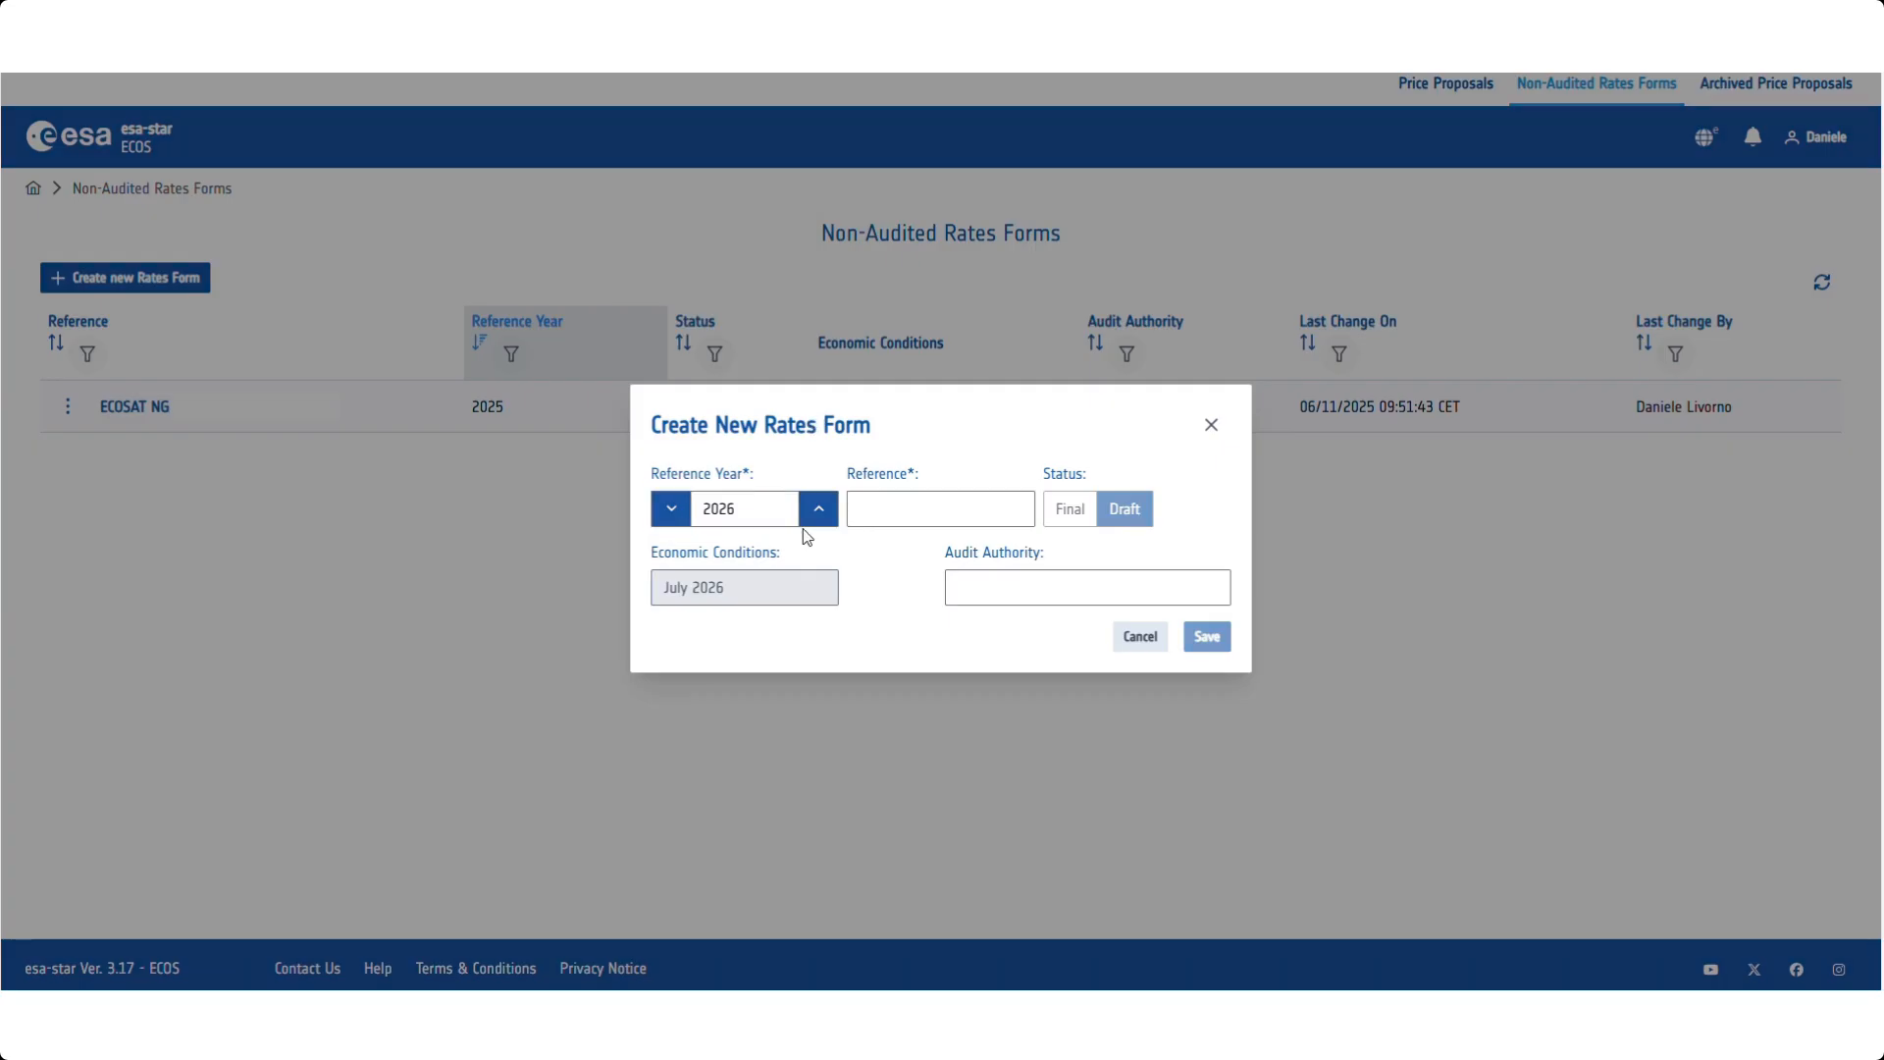
# Enter ECOSAT26 as the reference of the new rates form and save it to create the form.
pyautogui.click(883, 511)
pyautogui.write('ECOSAT')
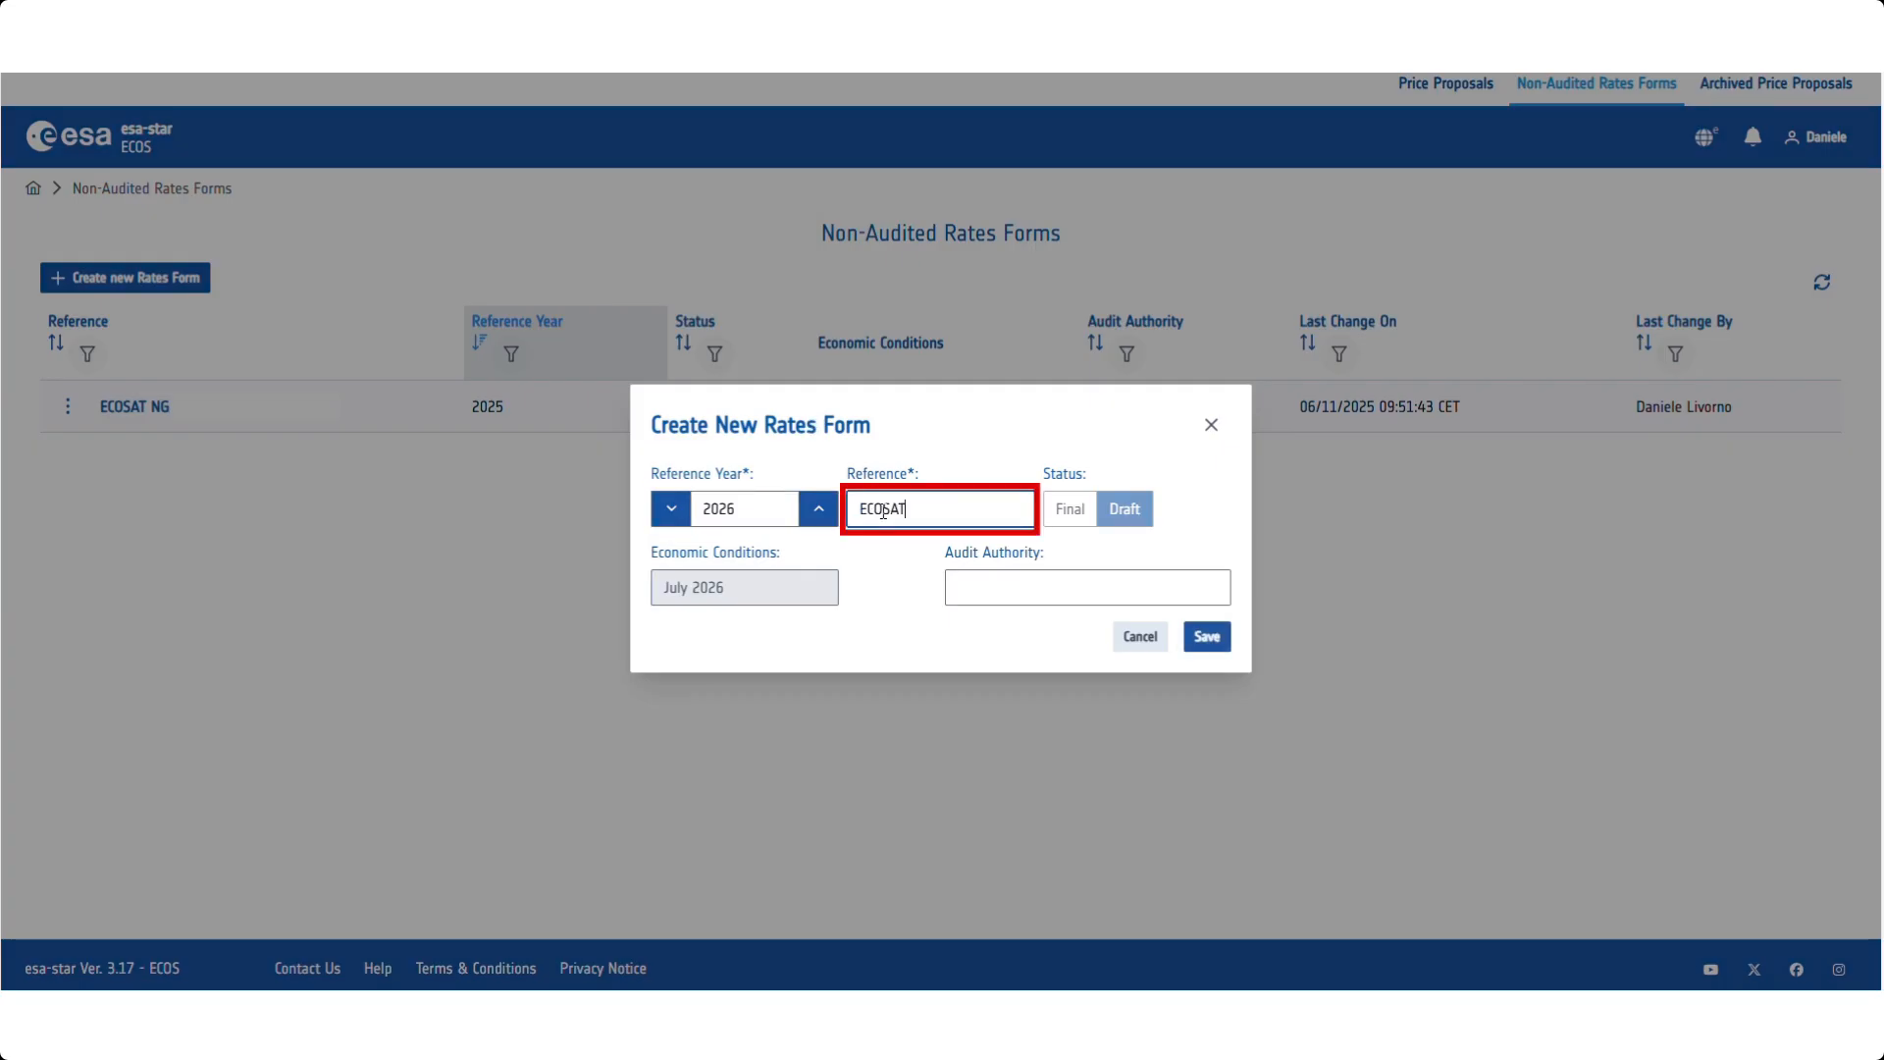
pyautogui.write('26')
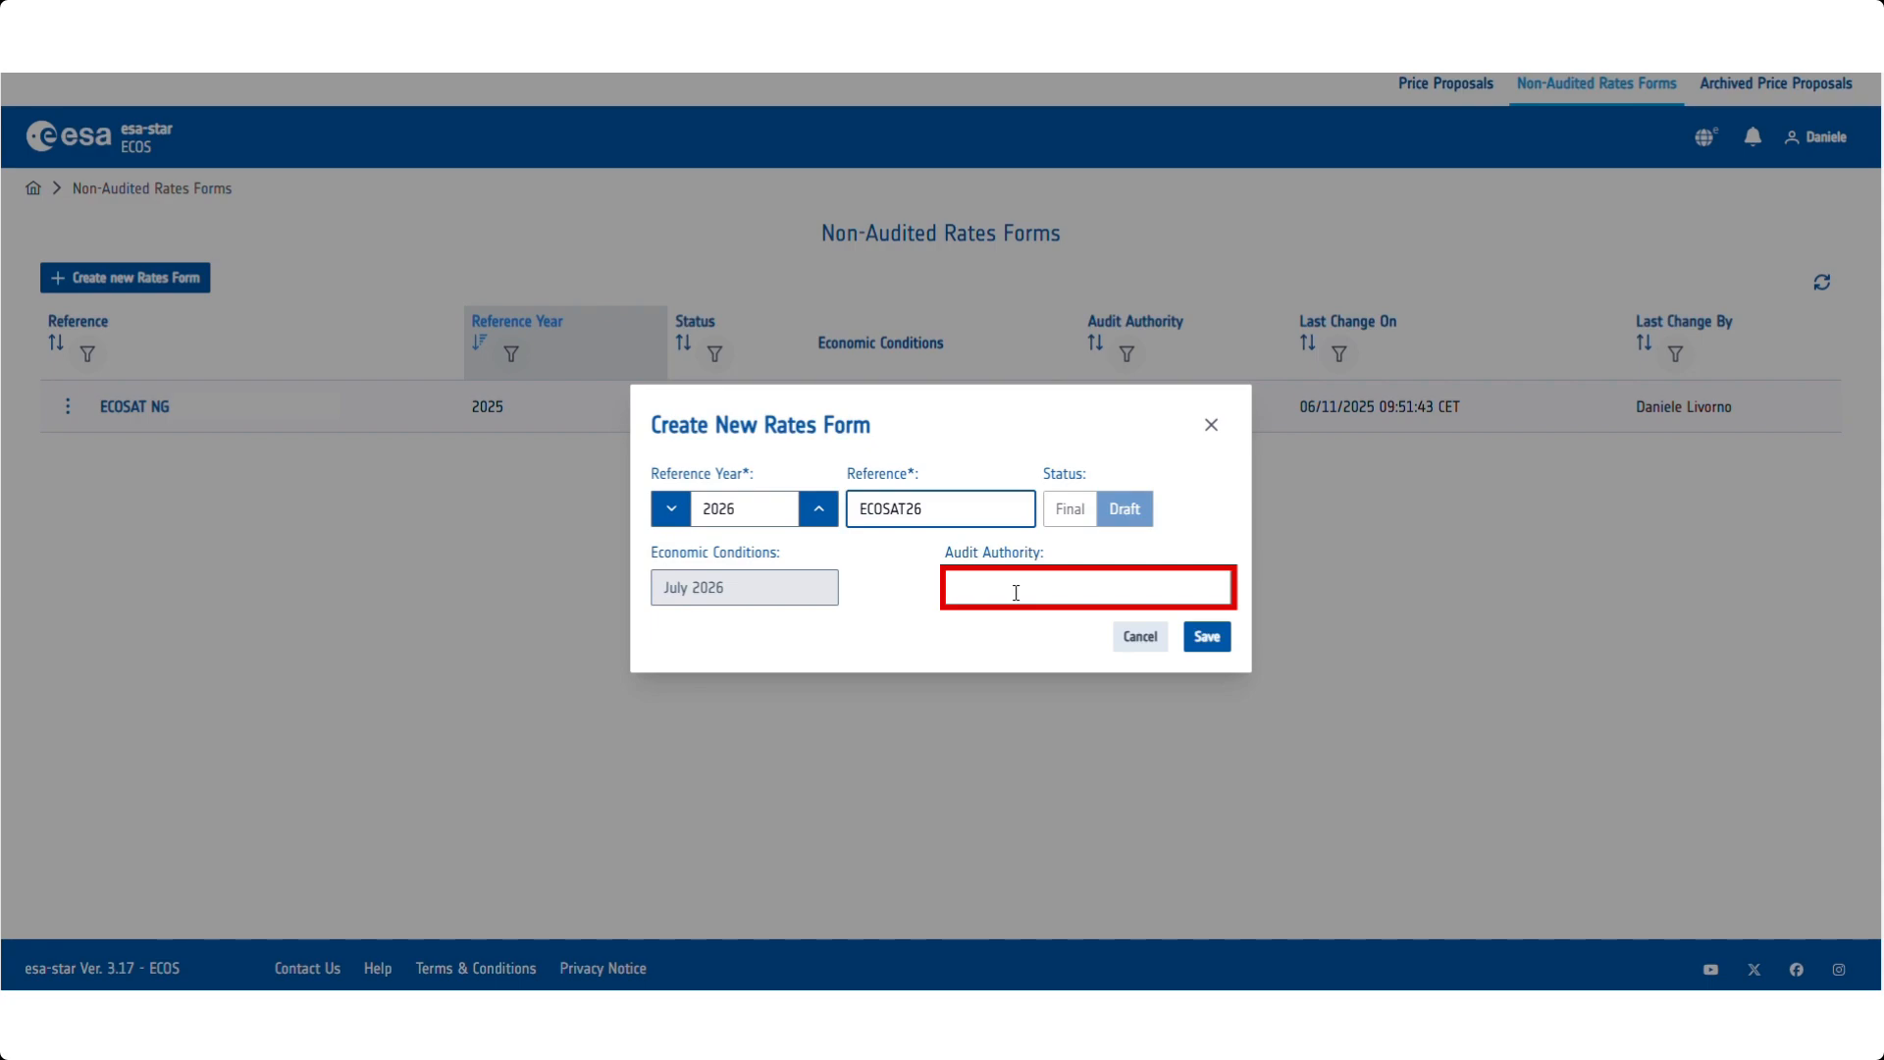
pyautogui.click(1217, 646)
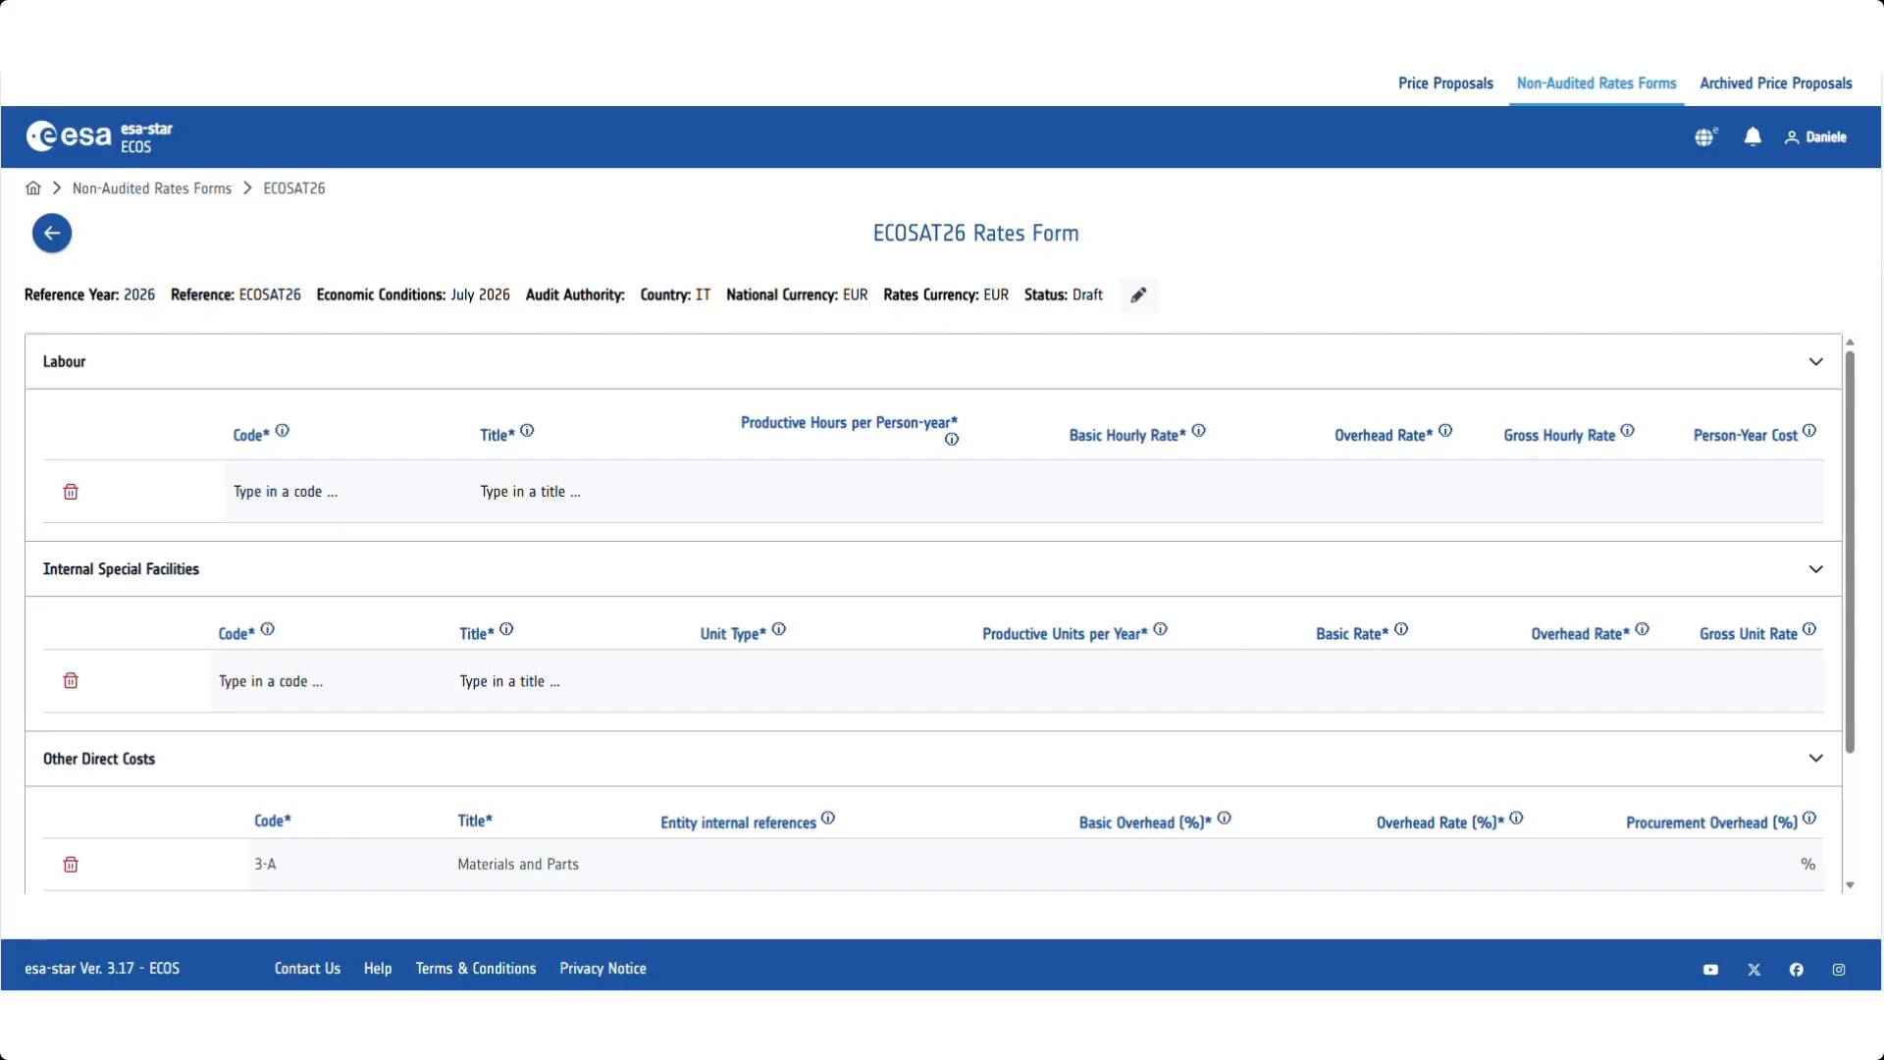
# Add and save a labour category with code M, title Manager, 1500 productive hours per person-year, basic hourly rate 150 and overhead rate 10.
pyautogui.click(263, 490)
pyautogui.write('M')
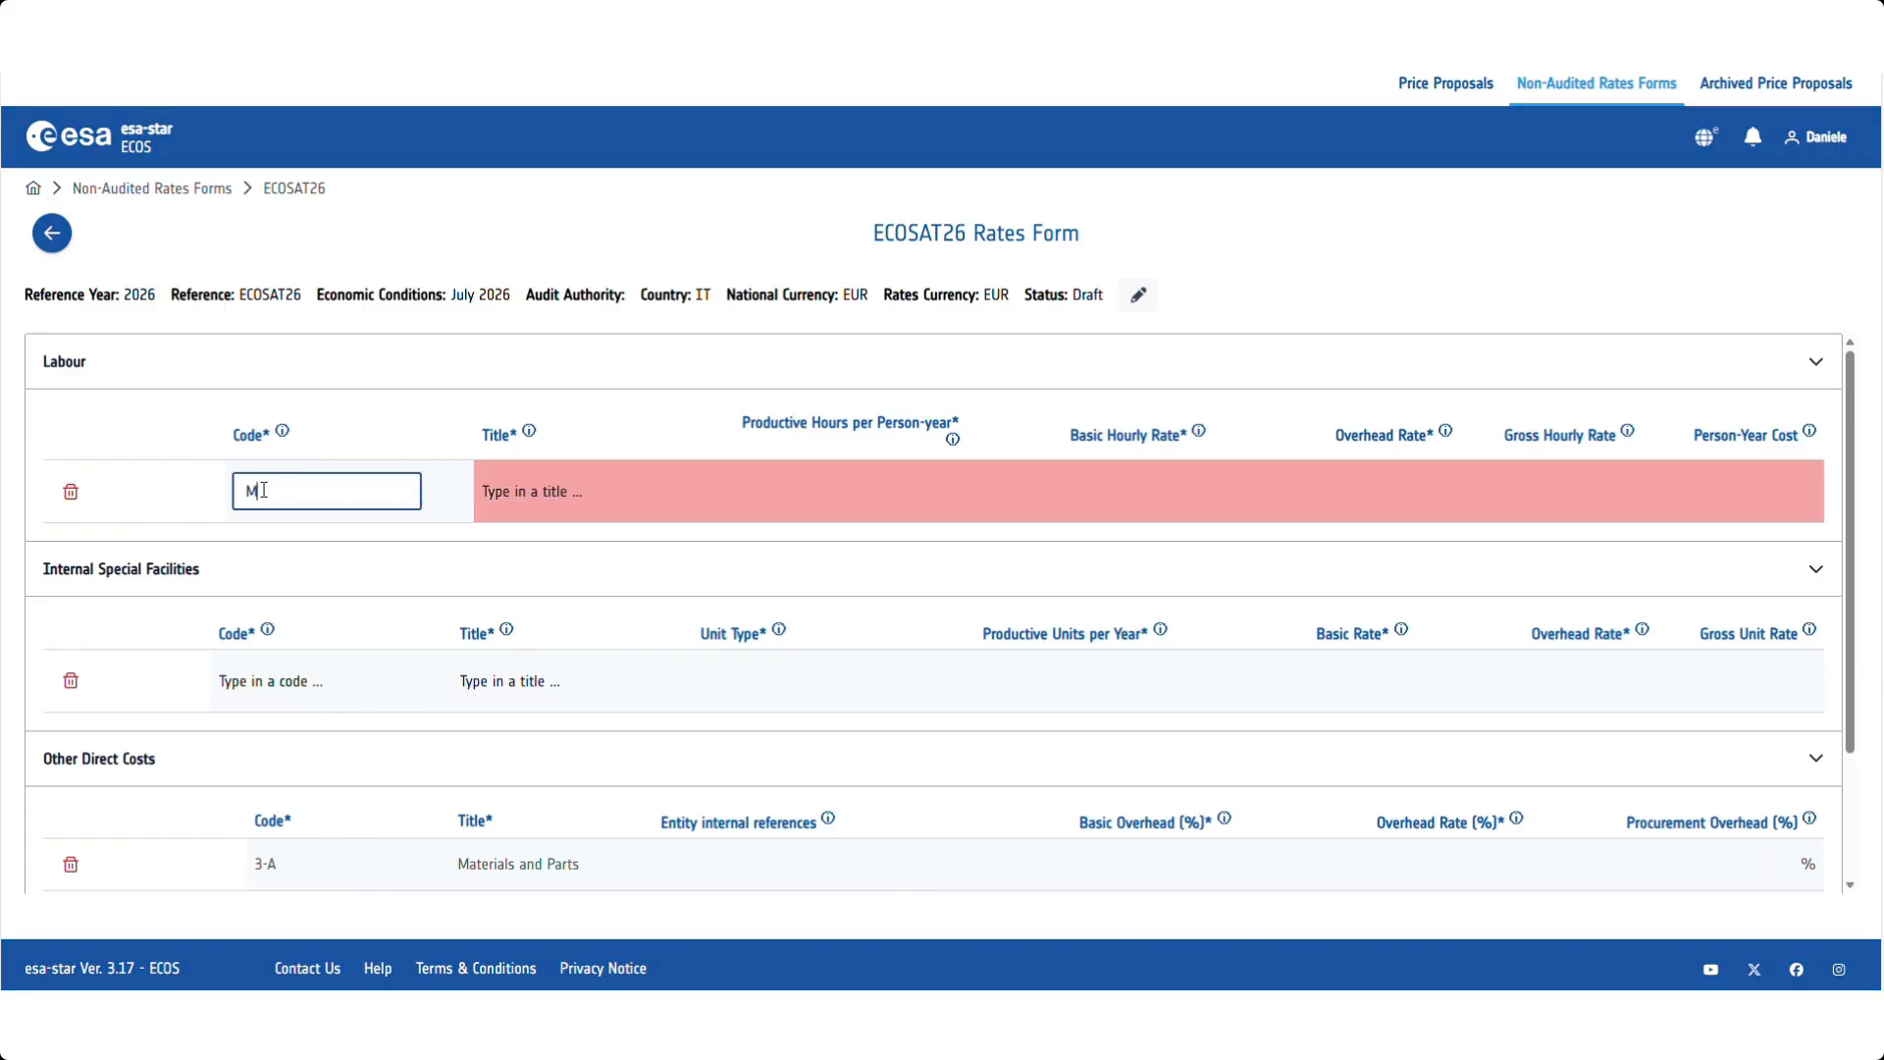
pyautogui.click(504, 488)
pyautogui.write('Manager')
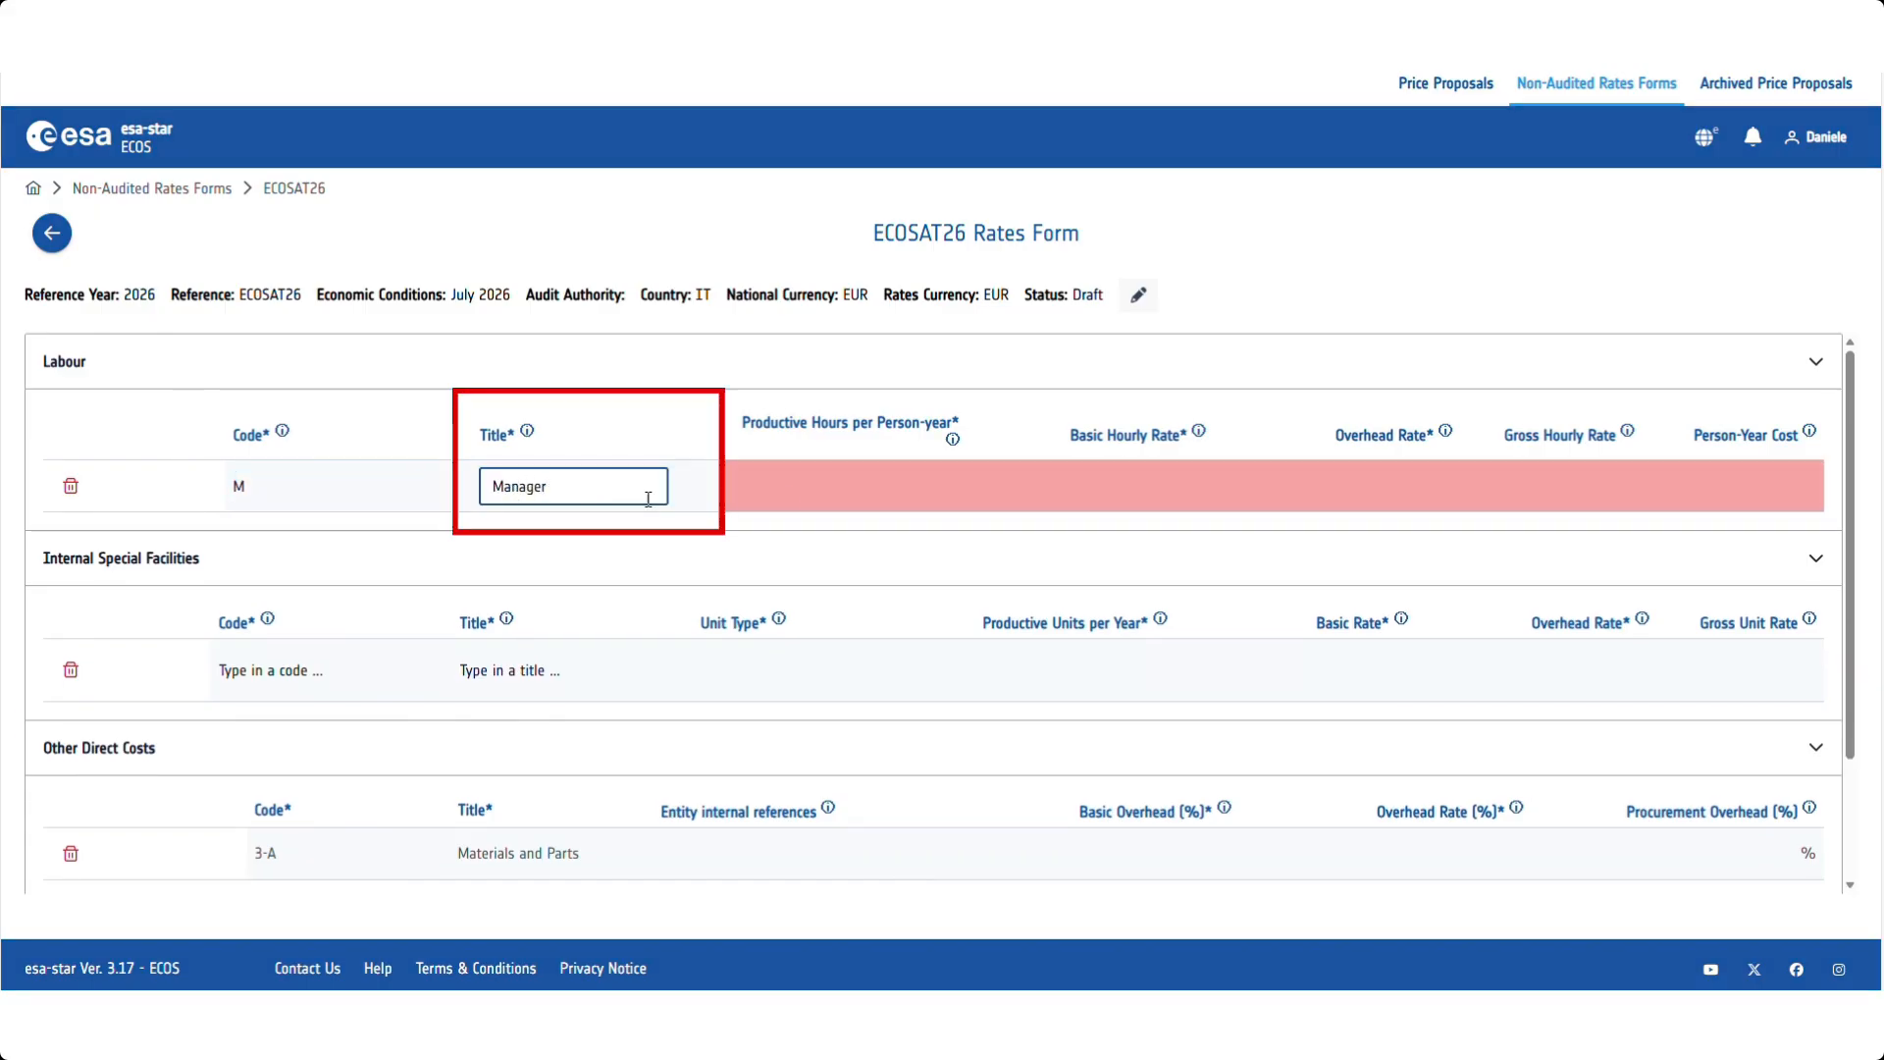
pyautogui.click(806, 488)
pyautogui.write('1500')
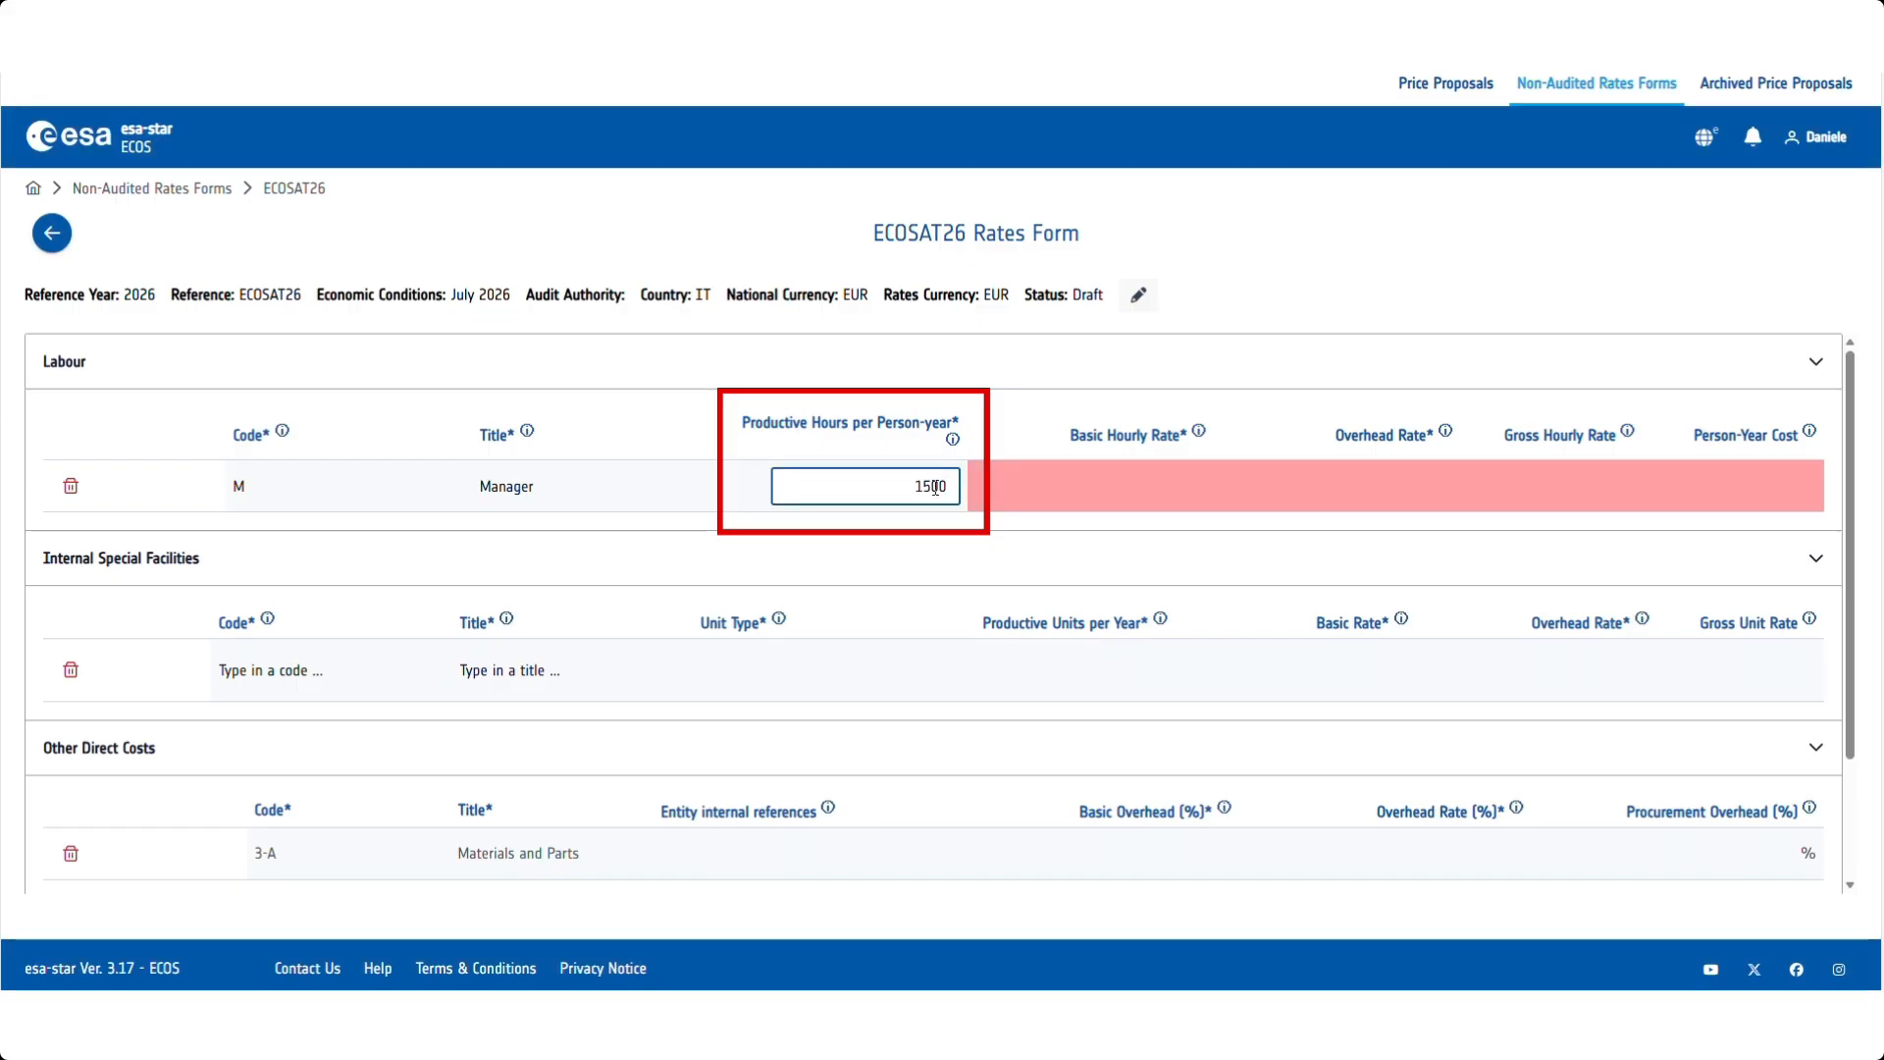
pyautogui.click(1128, 488)
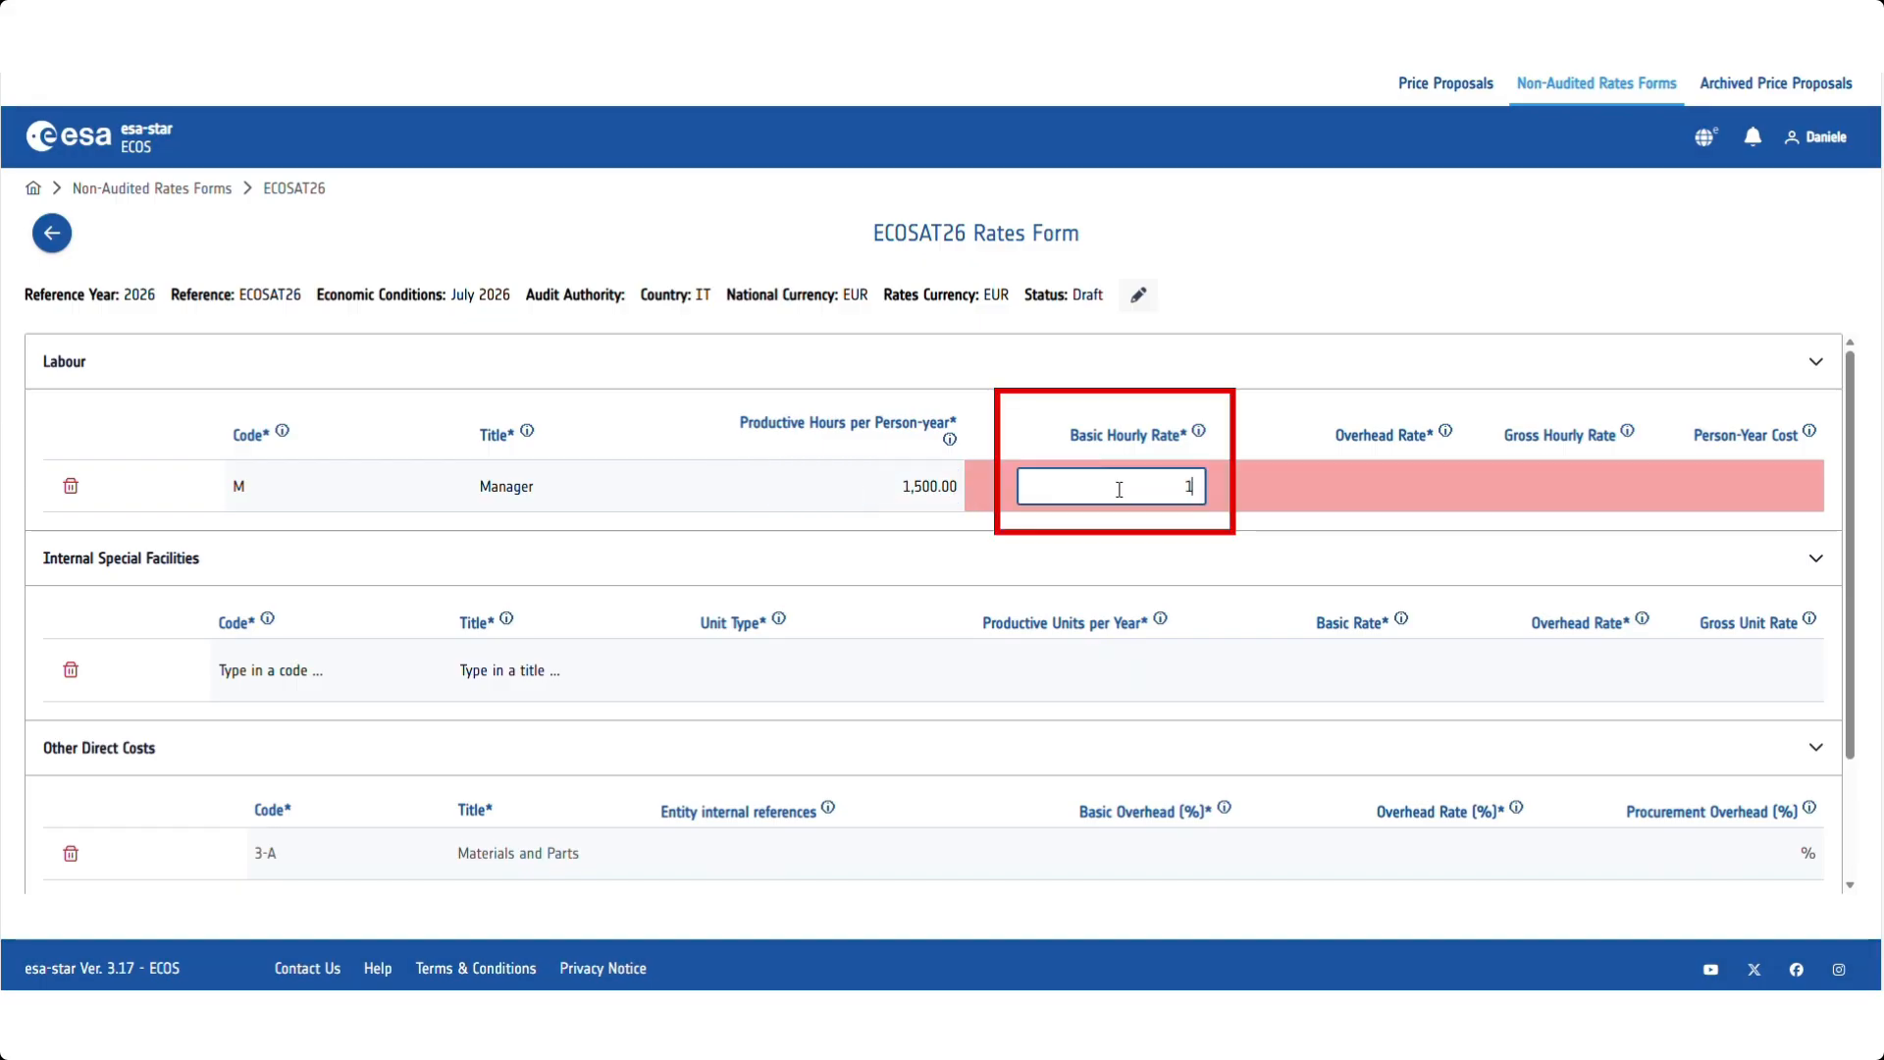
pyautogui.write('150')
pyautogui.click(1317, 482)
pyautogui.write('10')
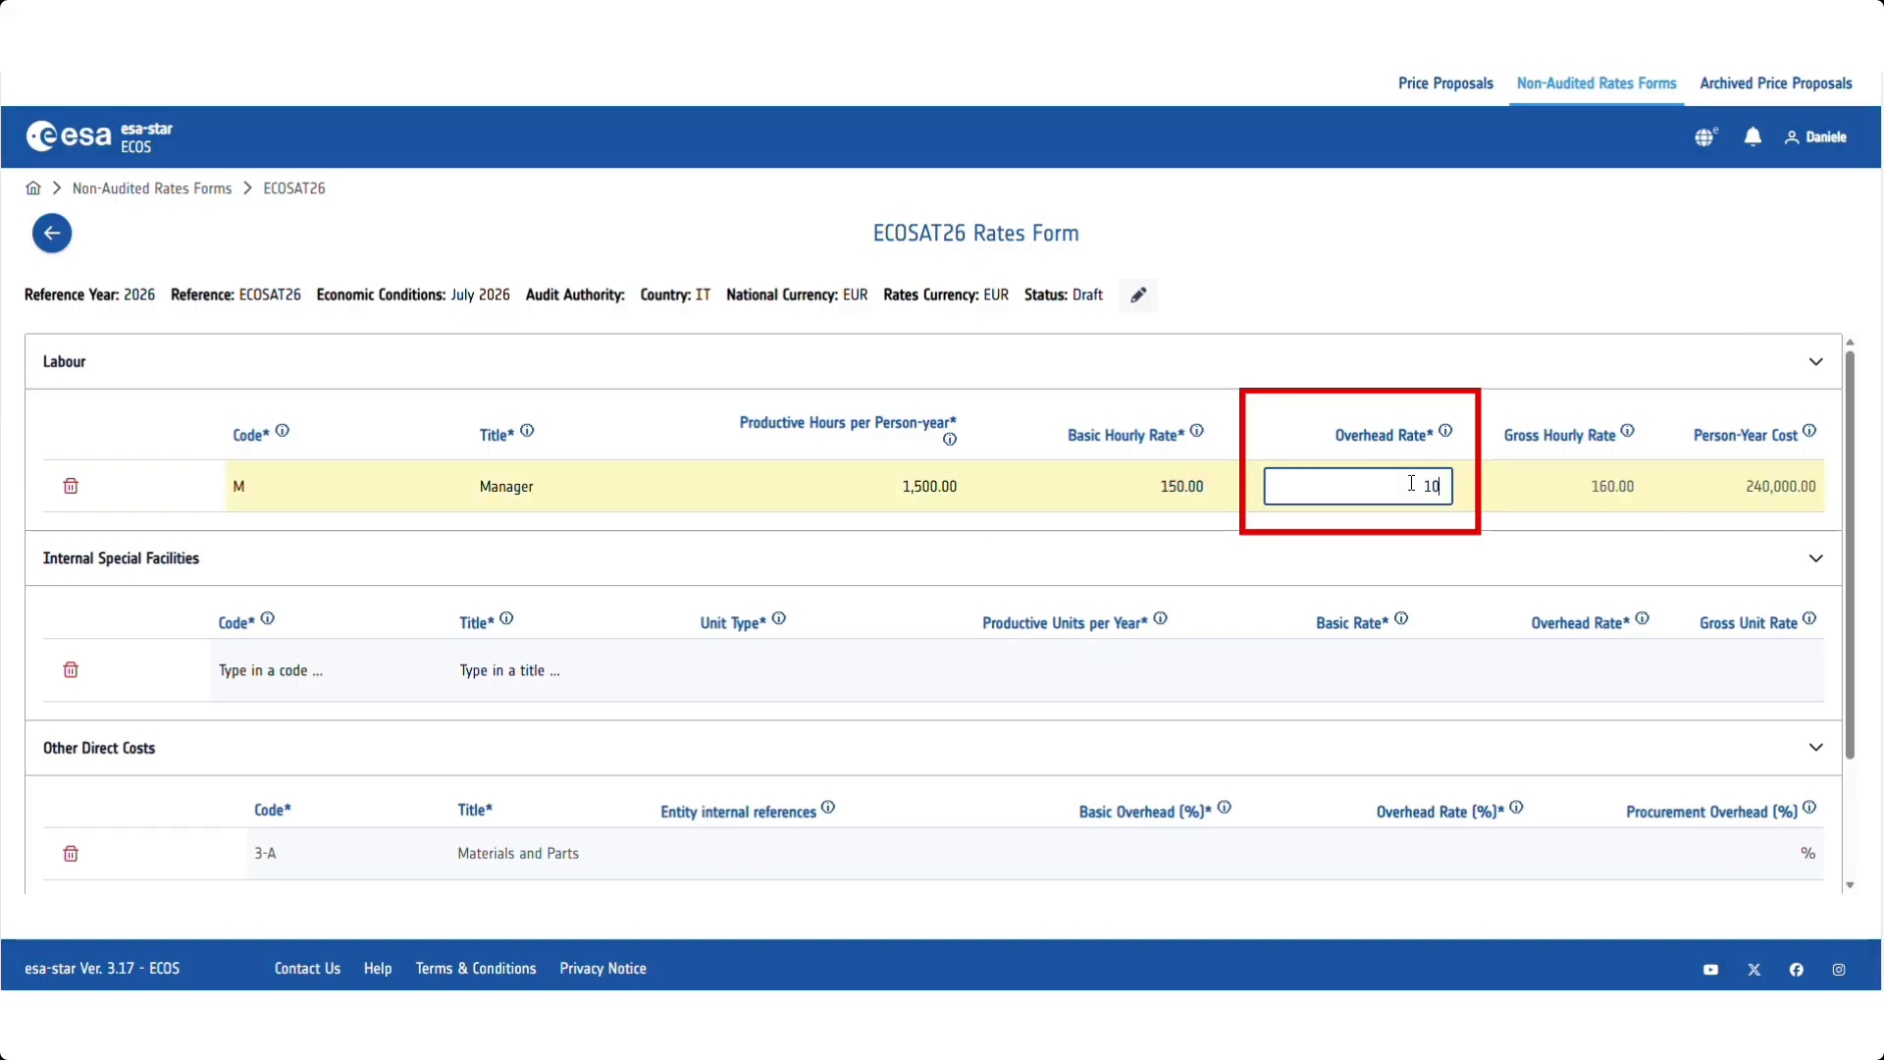
pyautogui.click(1653, 499)
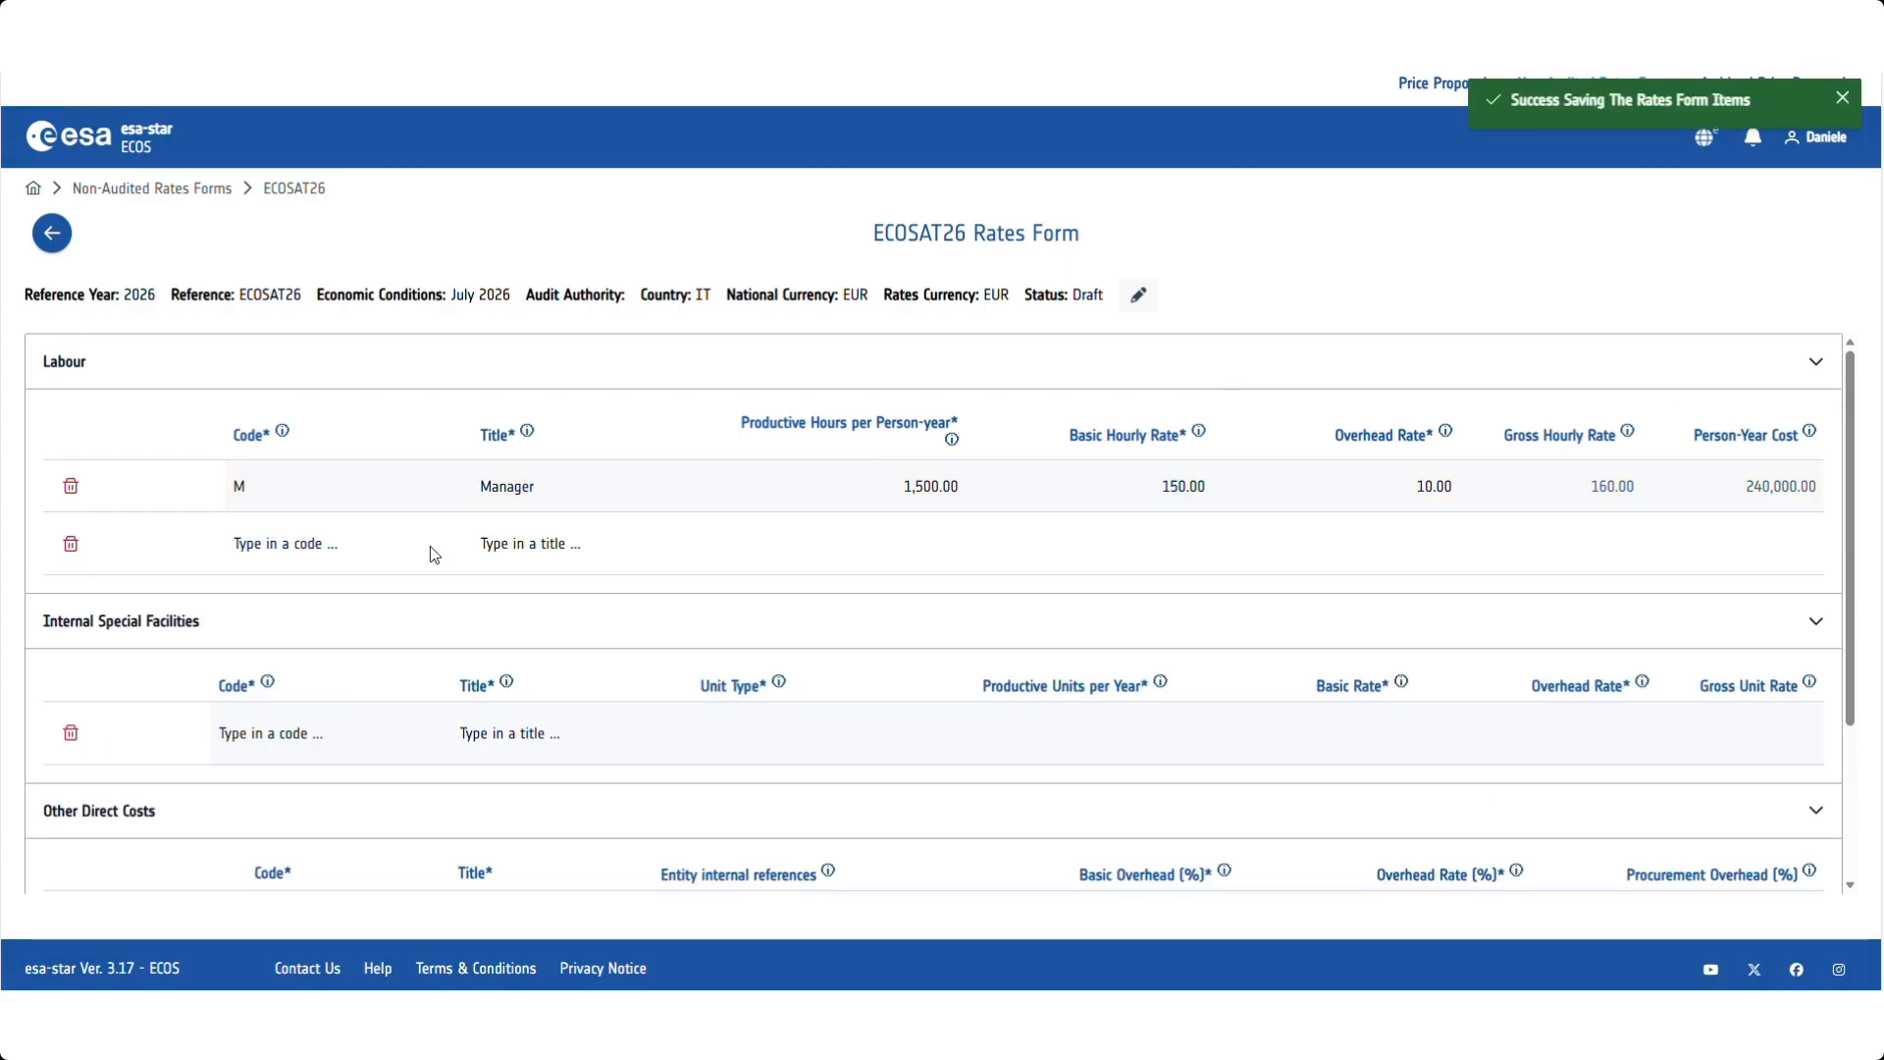
# Add and save a second labour category with code E, title Engineer, 1550 productive hours, basic hourly rate 130 and overhead rate 10.
pyautogui.click(303, 544)
pyautogui.write('E')
pyautogui.click(538, 540)
pyautogui.write('Engineer')
pyautogui.click(909, 540)
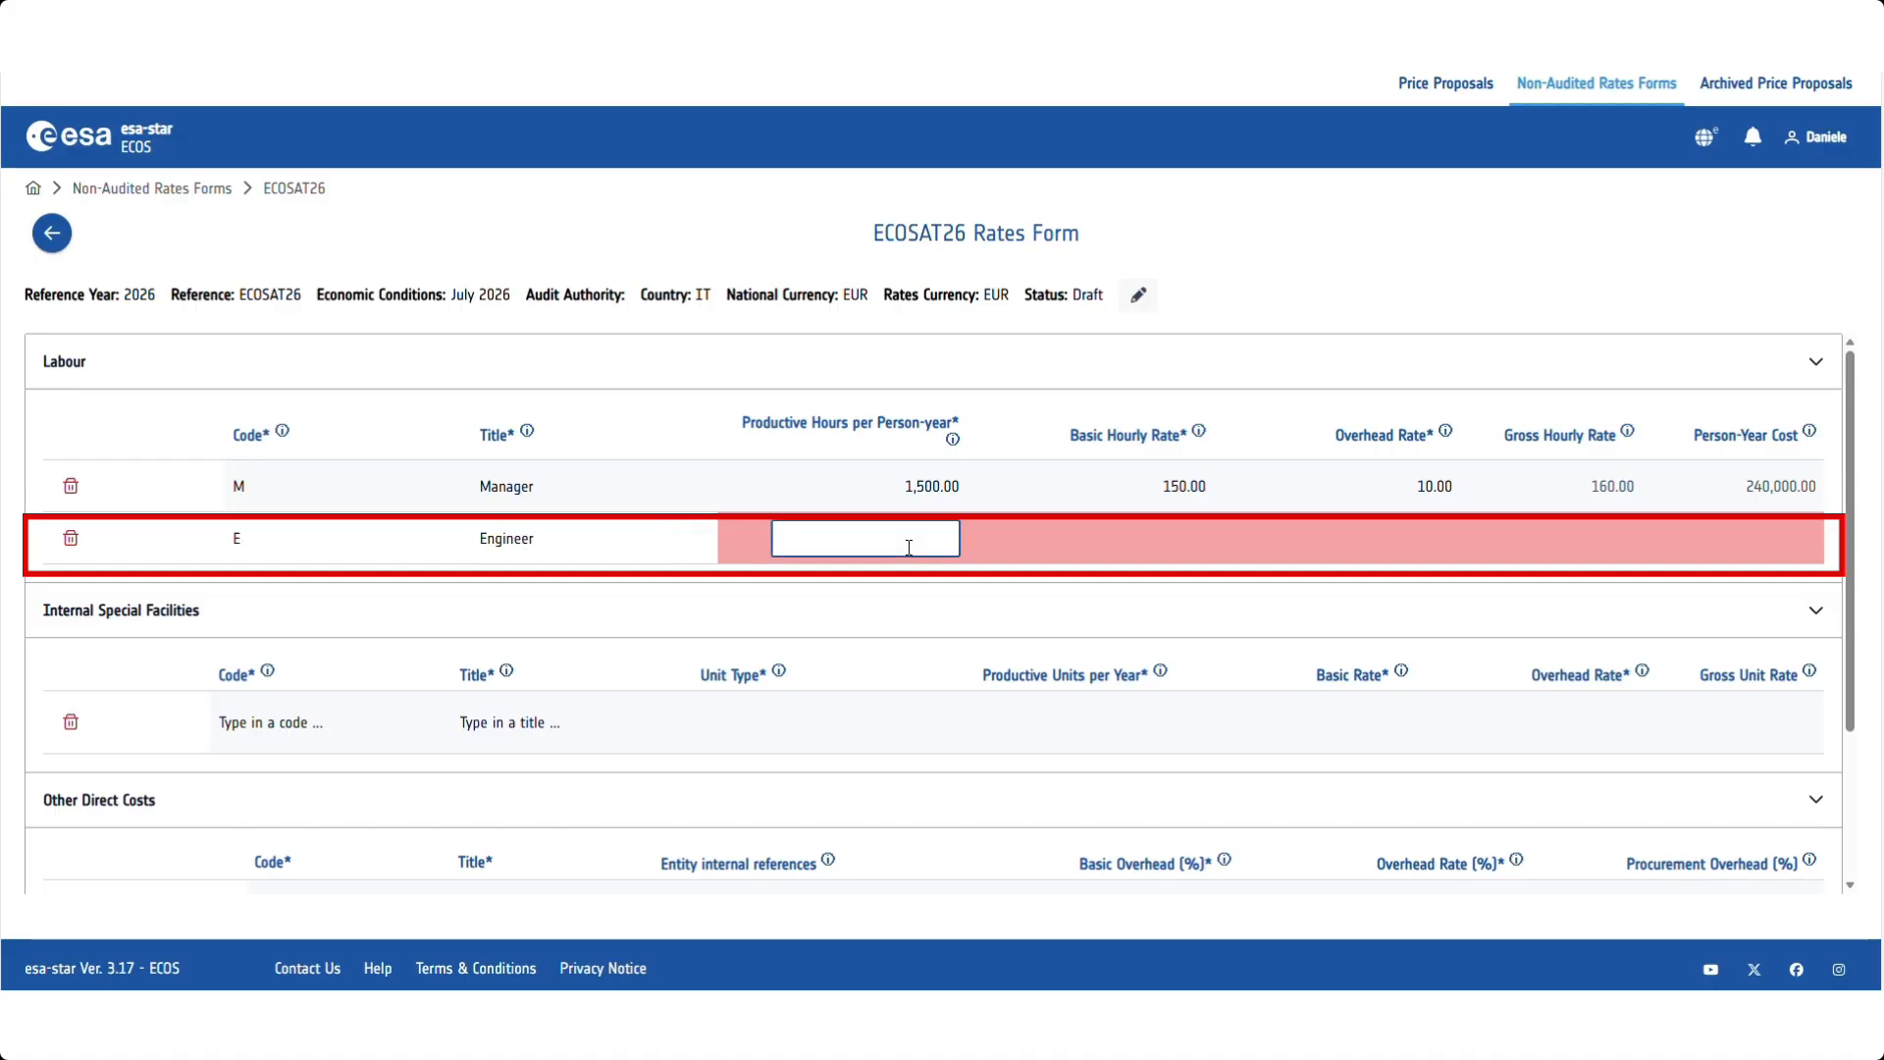
pyautogui.write('1550')
pyautogui.click(1161, 540)
pyautogui.write('130')
pyautogui.click(1443, 539)
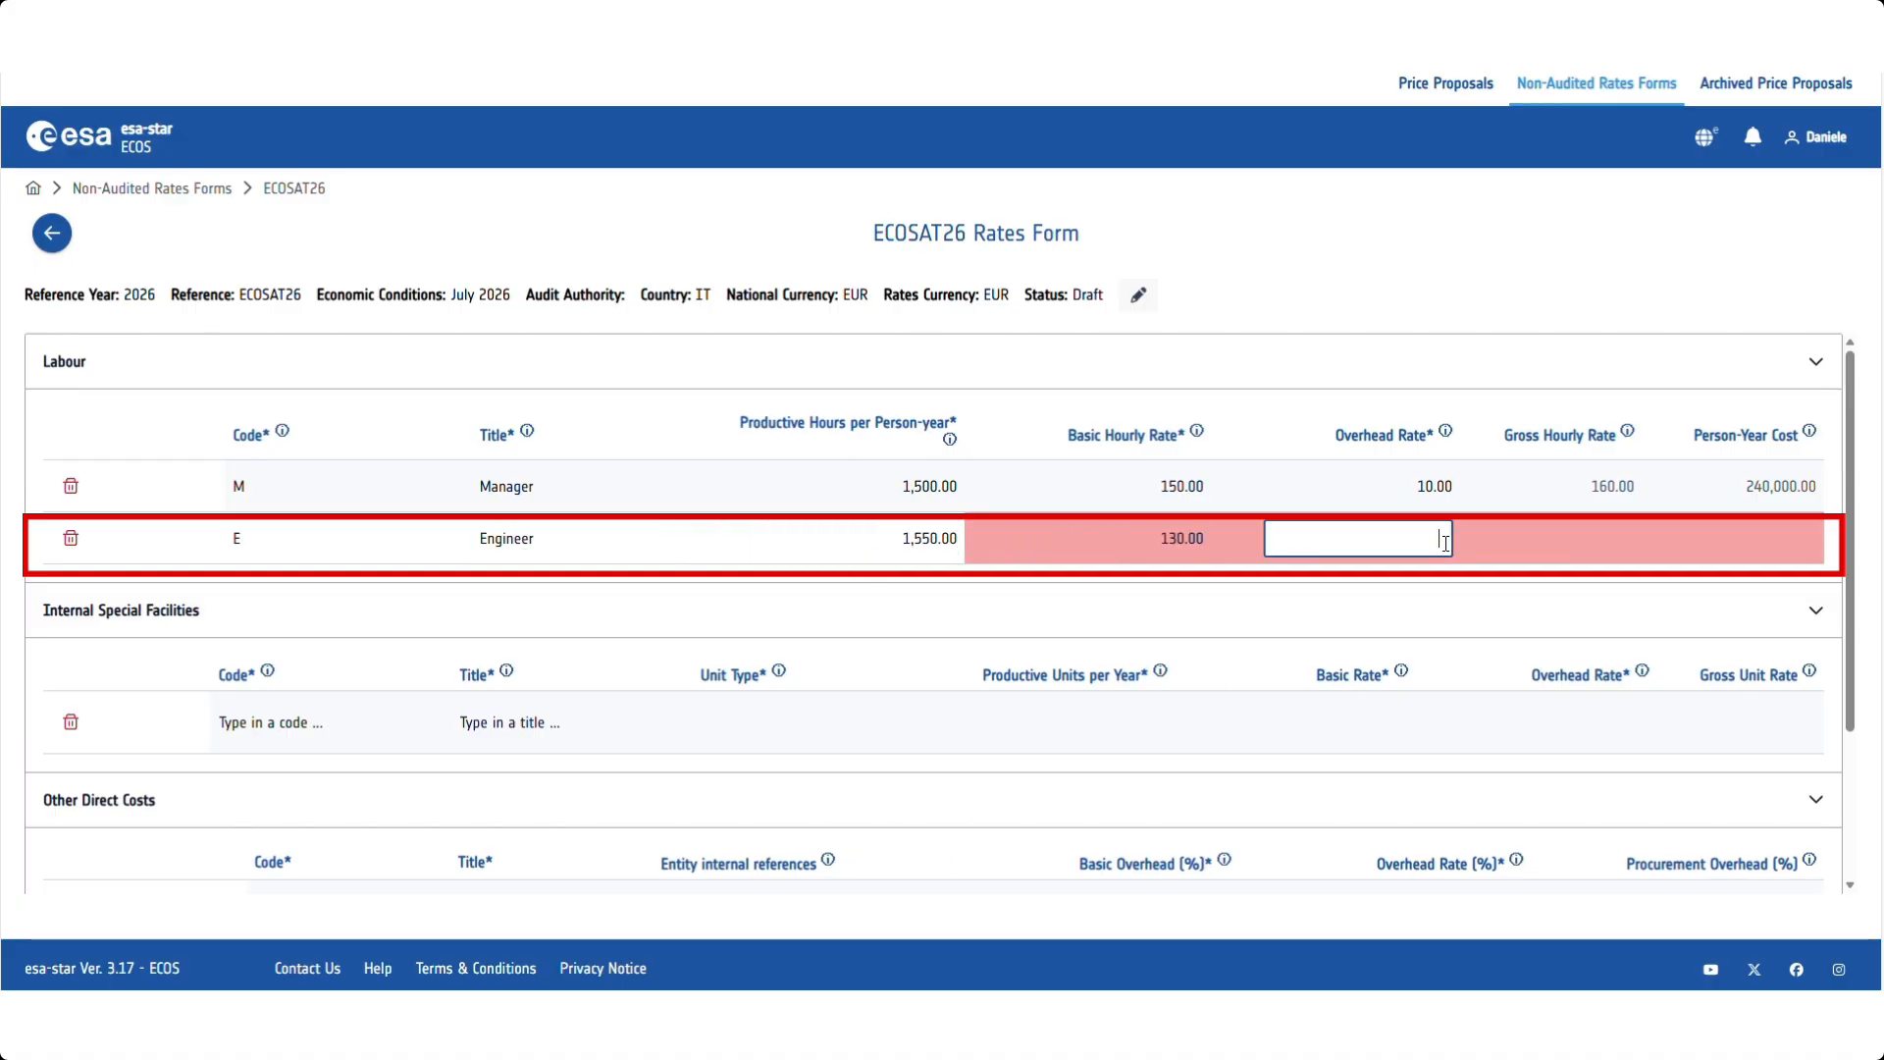
pyautogui.write('10')
pyautogui.click(1612, 543)
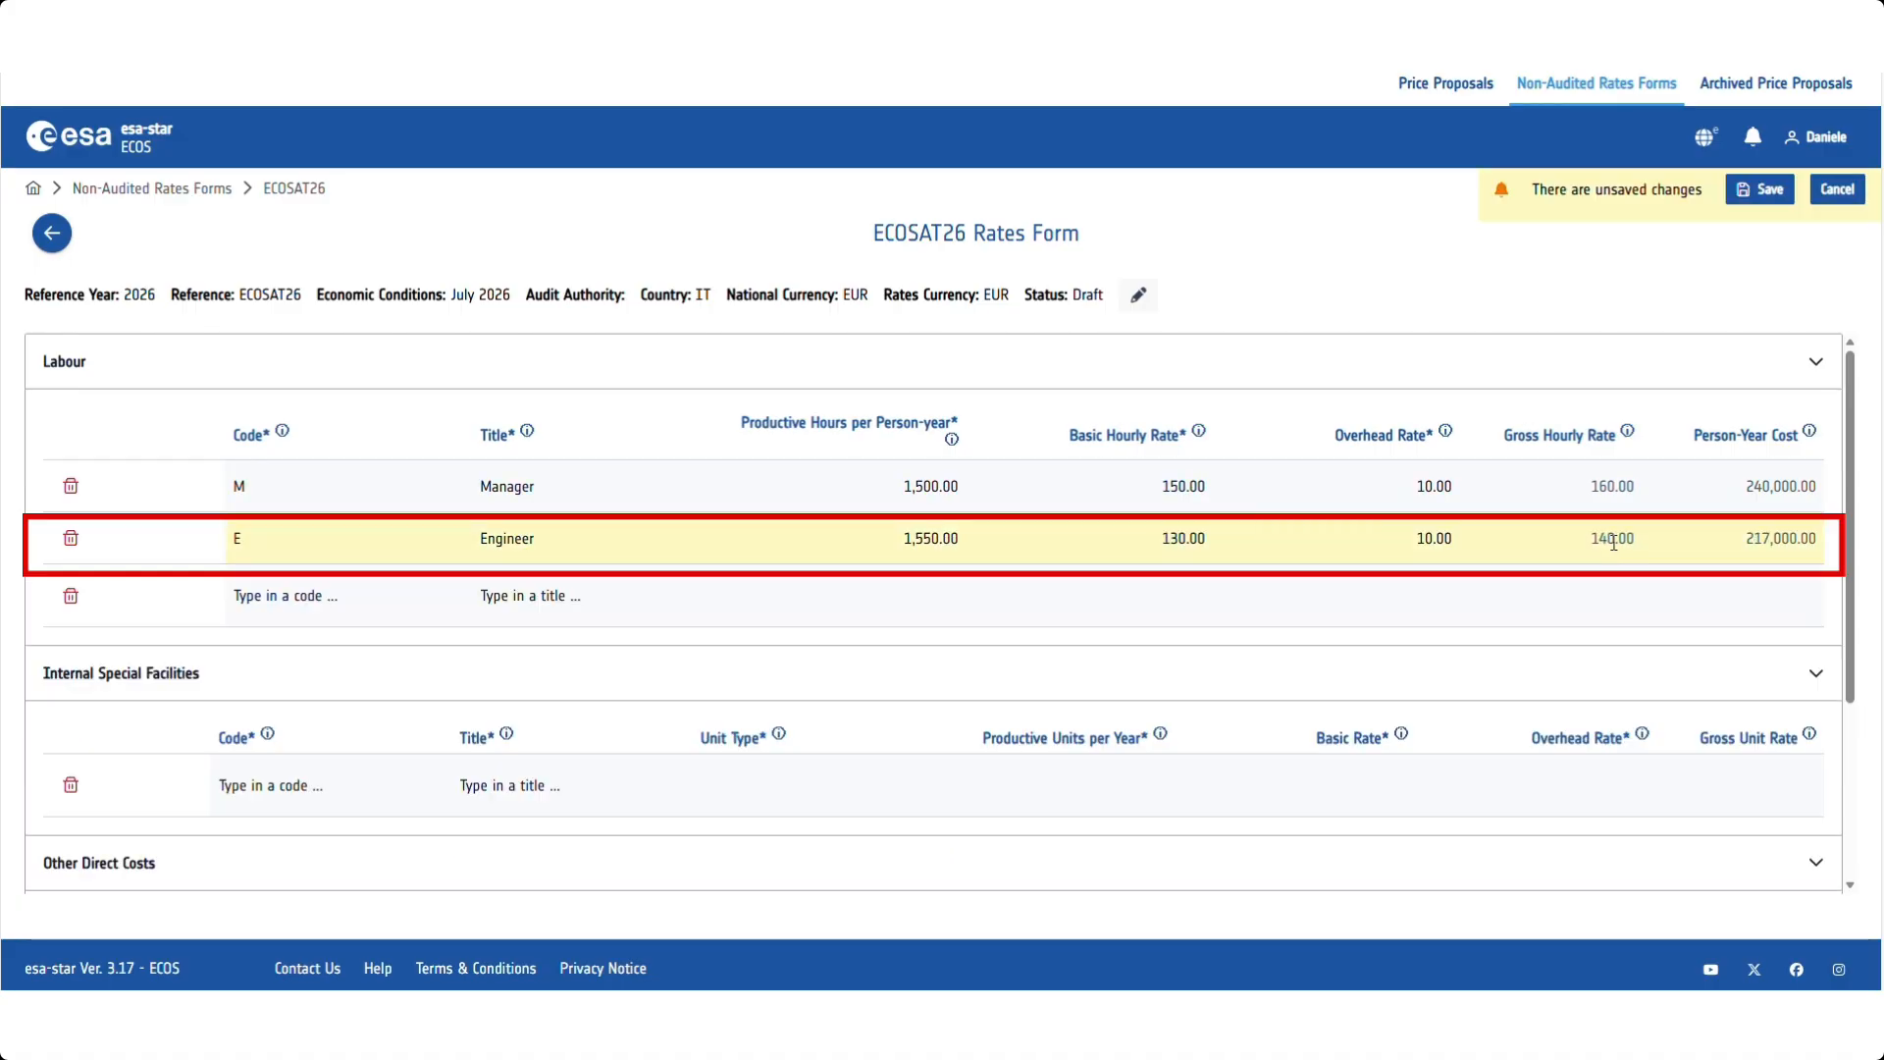
pyautogui.click(1762, 192)
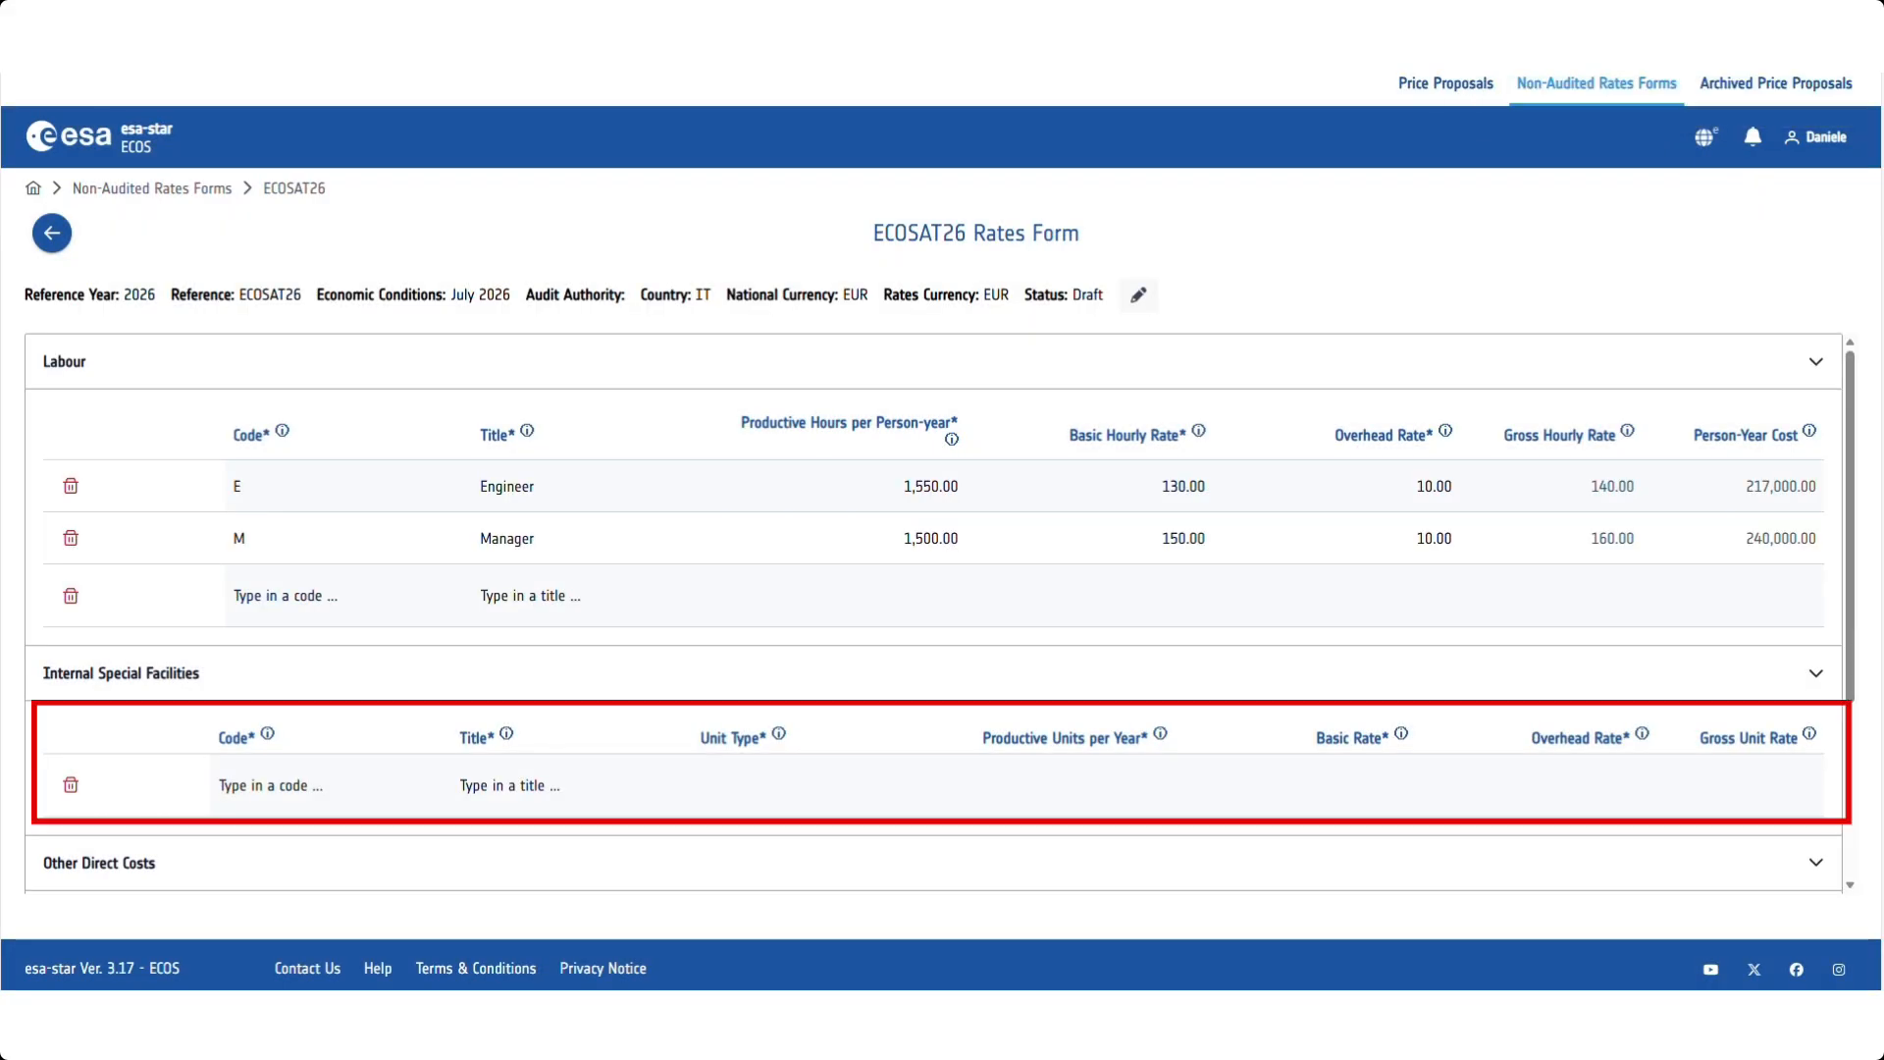
# Start an internal special facility entry with code 210, title License and unit type user.
pyautogui.click(265, 791)
pyautogui.write('210')
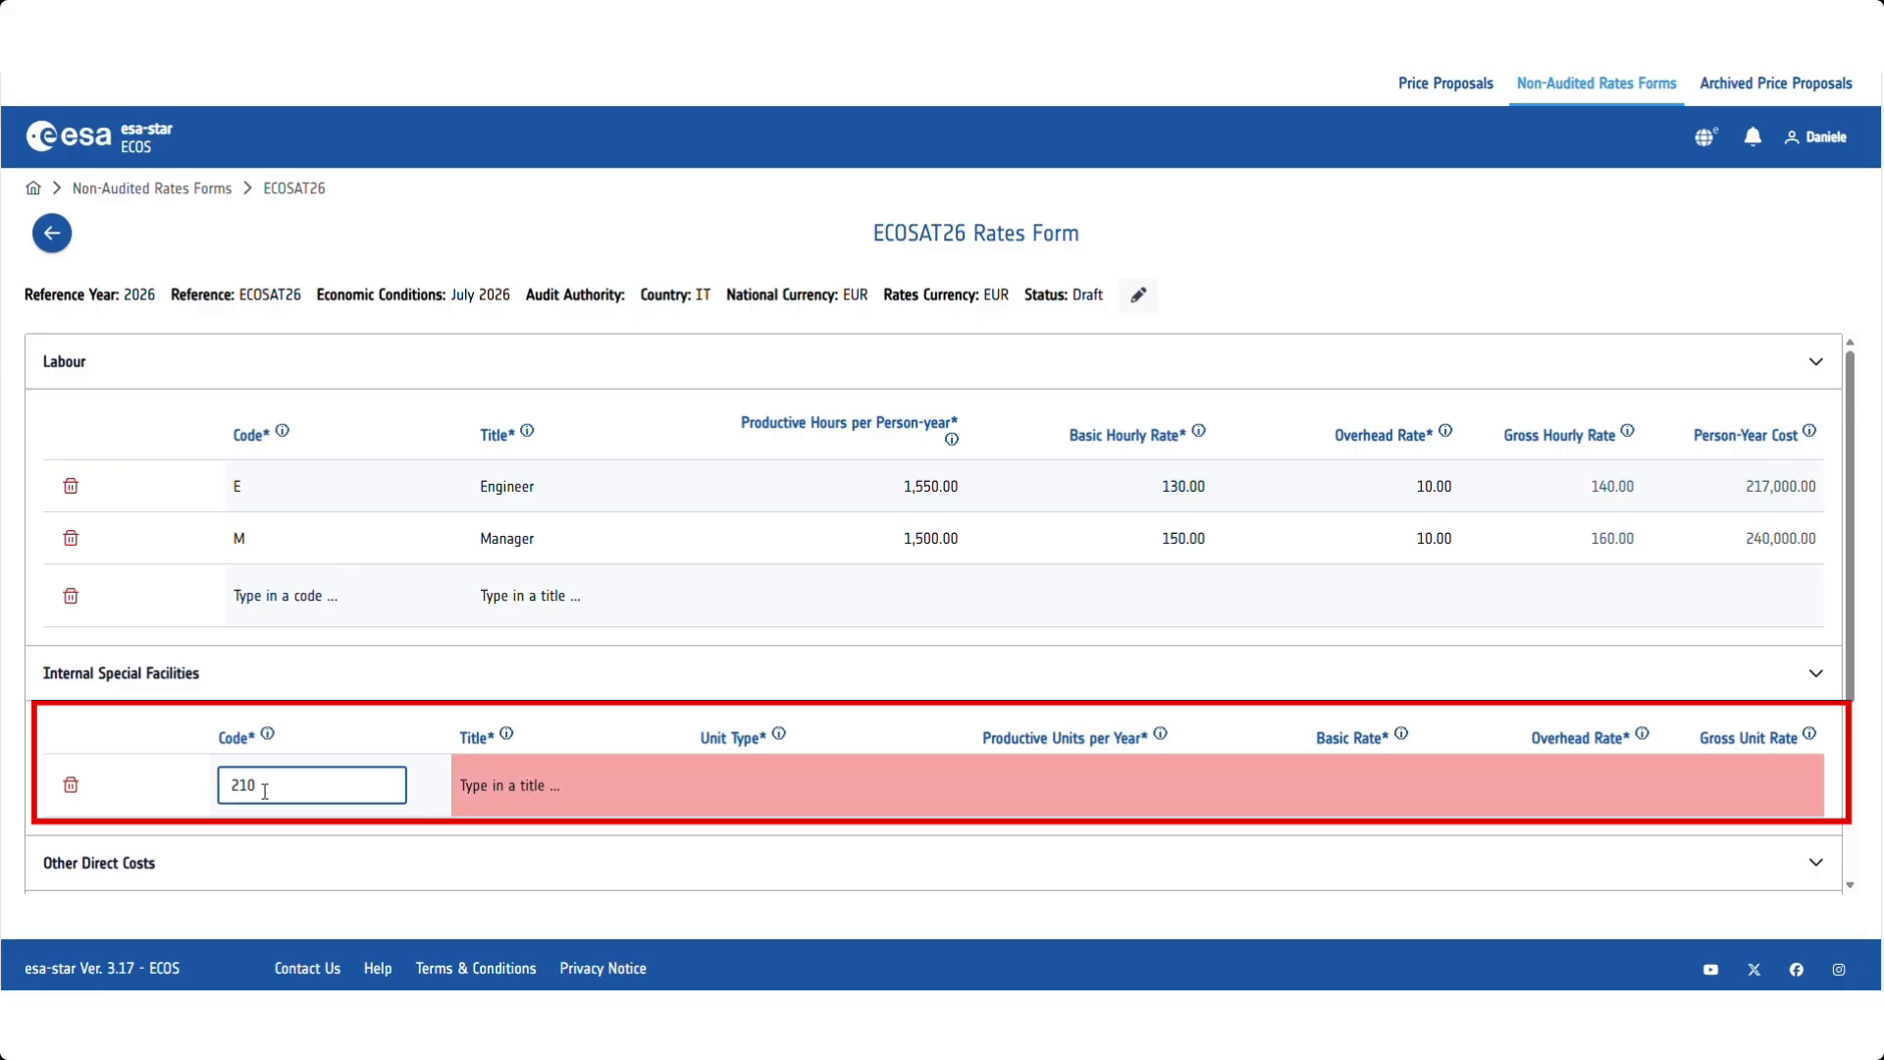
pyautogui.click(476, 782)
pyautogui.write('License')
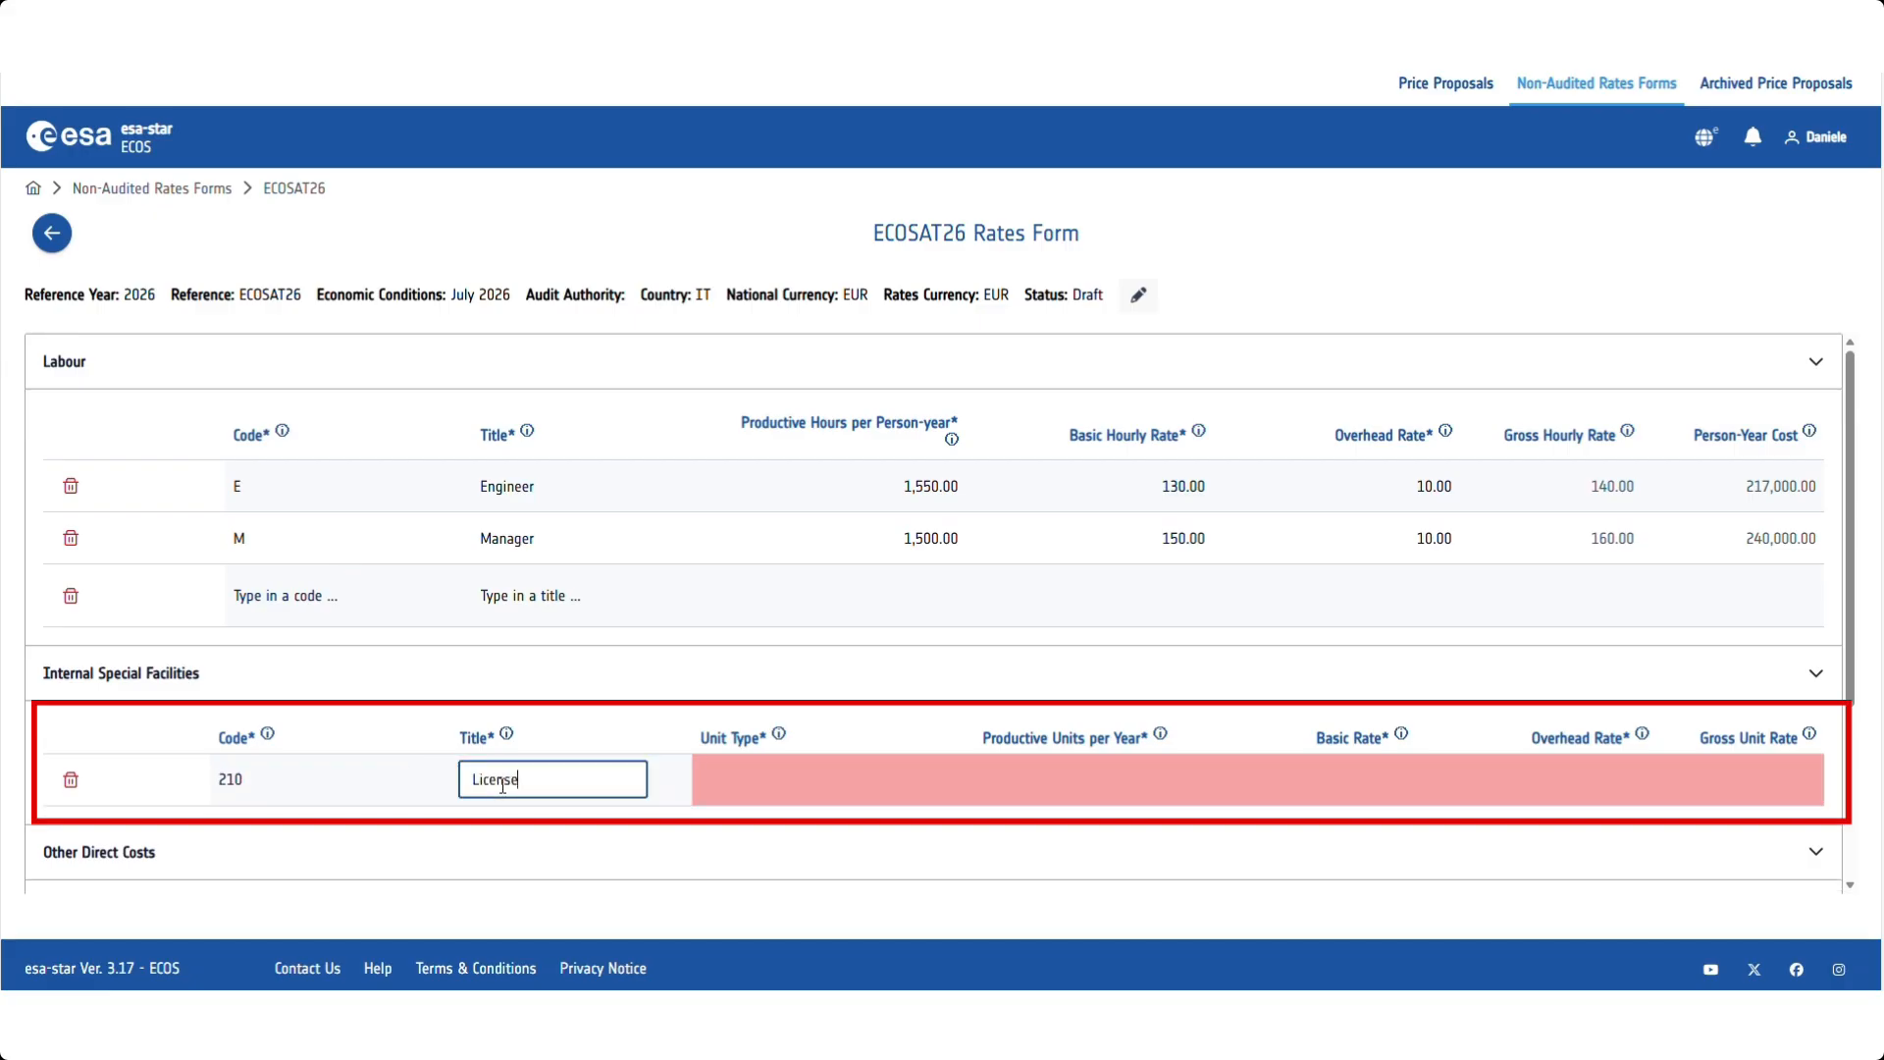
pyautogui.click(746, 781)
pyautogui.write('user')
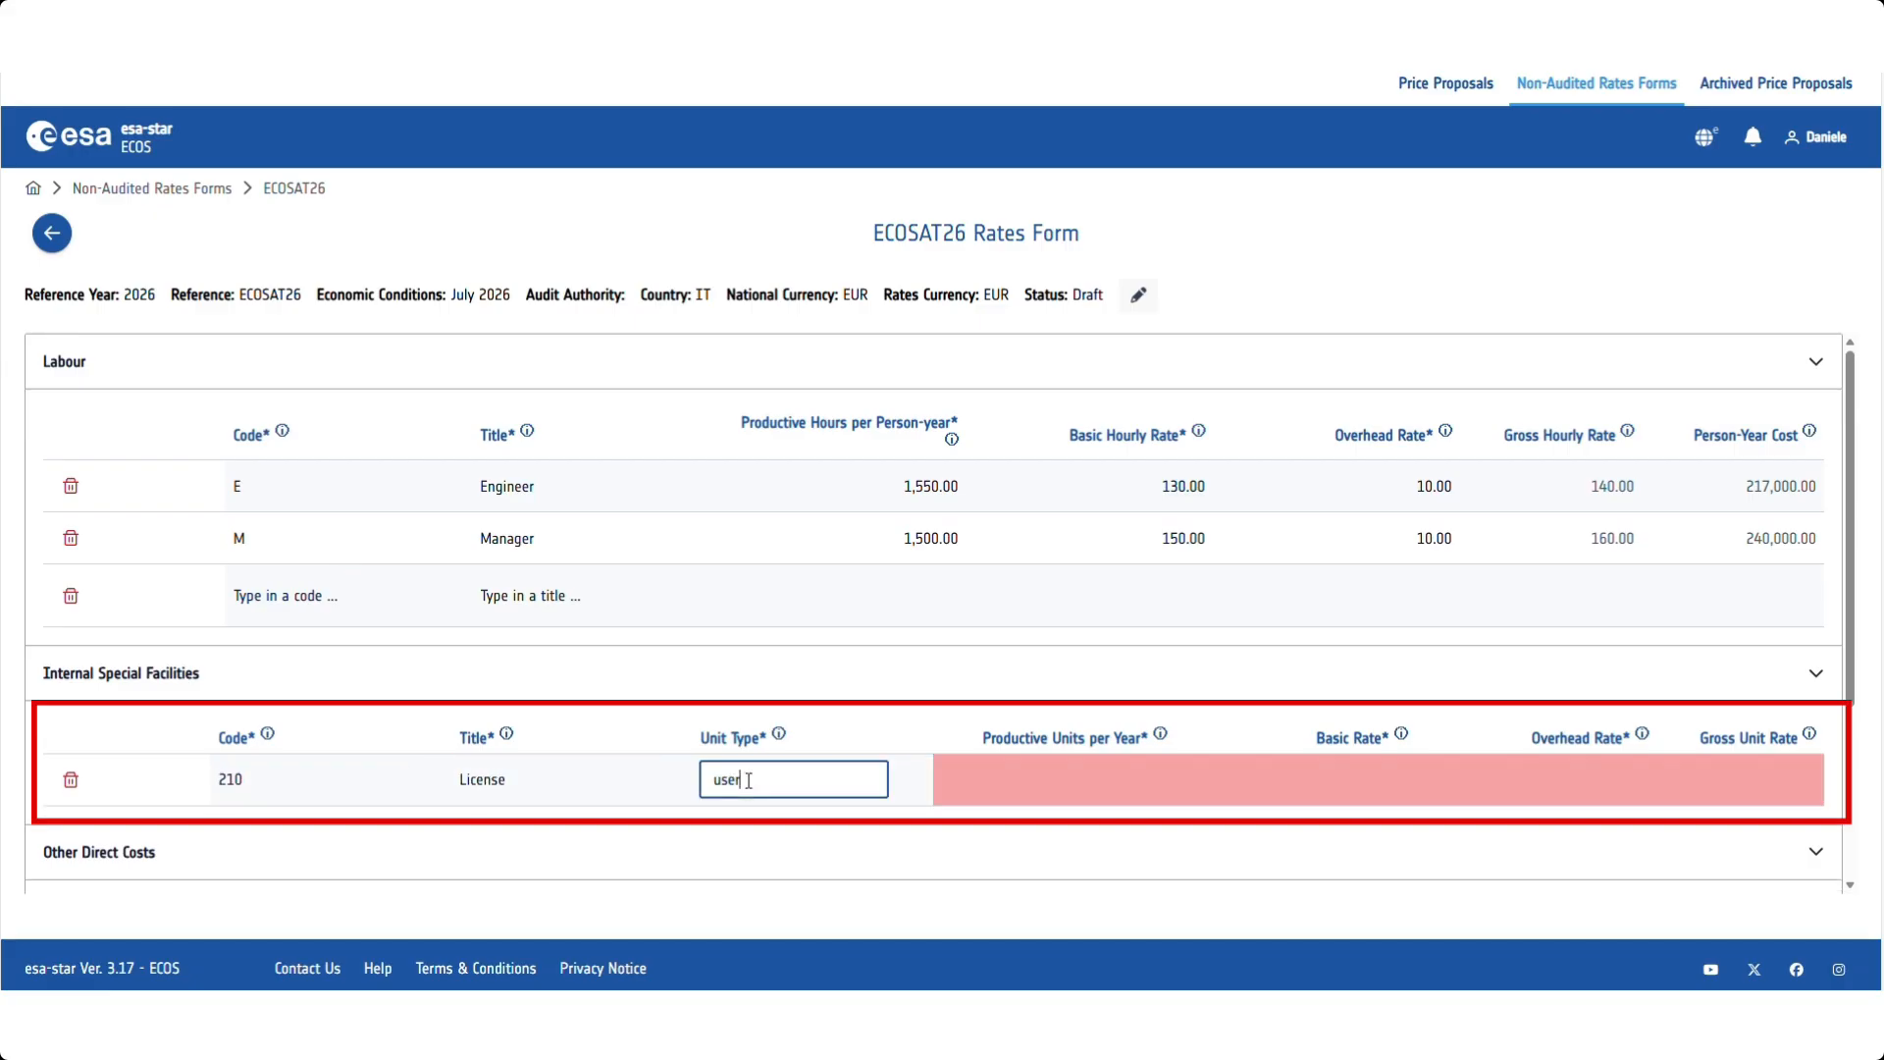
# Set the License facility's productive units per year to 10, basic rate to 2000 and overhead rate to 5, and save the changes.
pyautogui.click(1060, 781)
pyautogui.write('10')
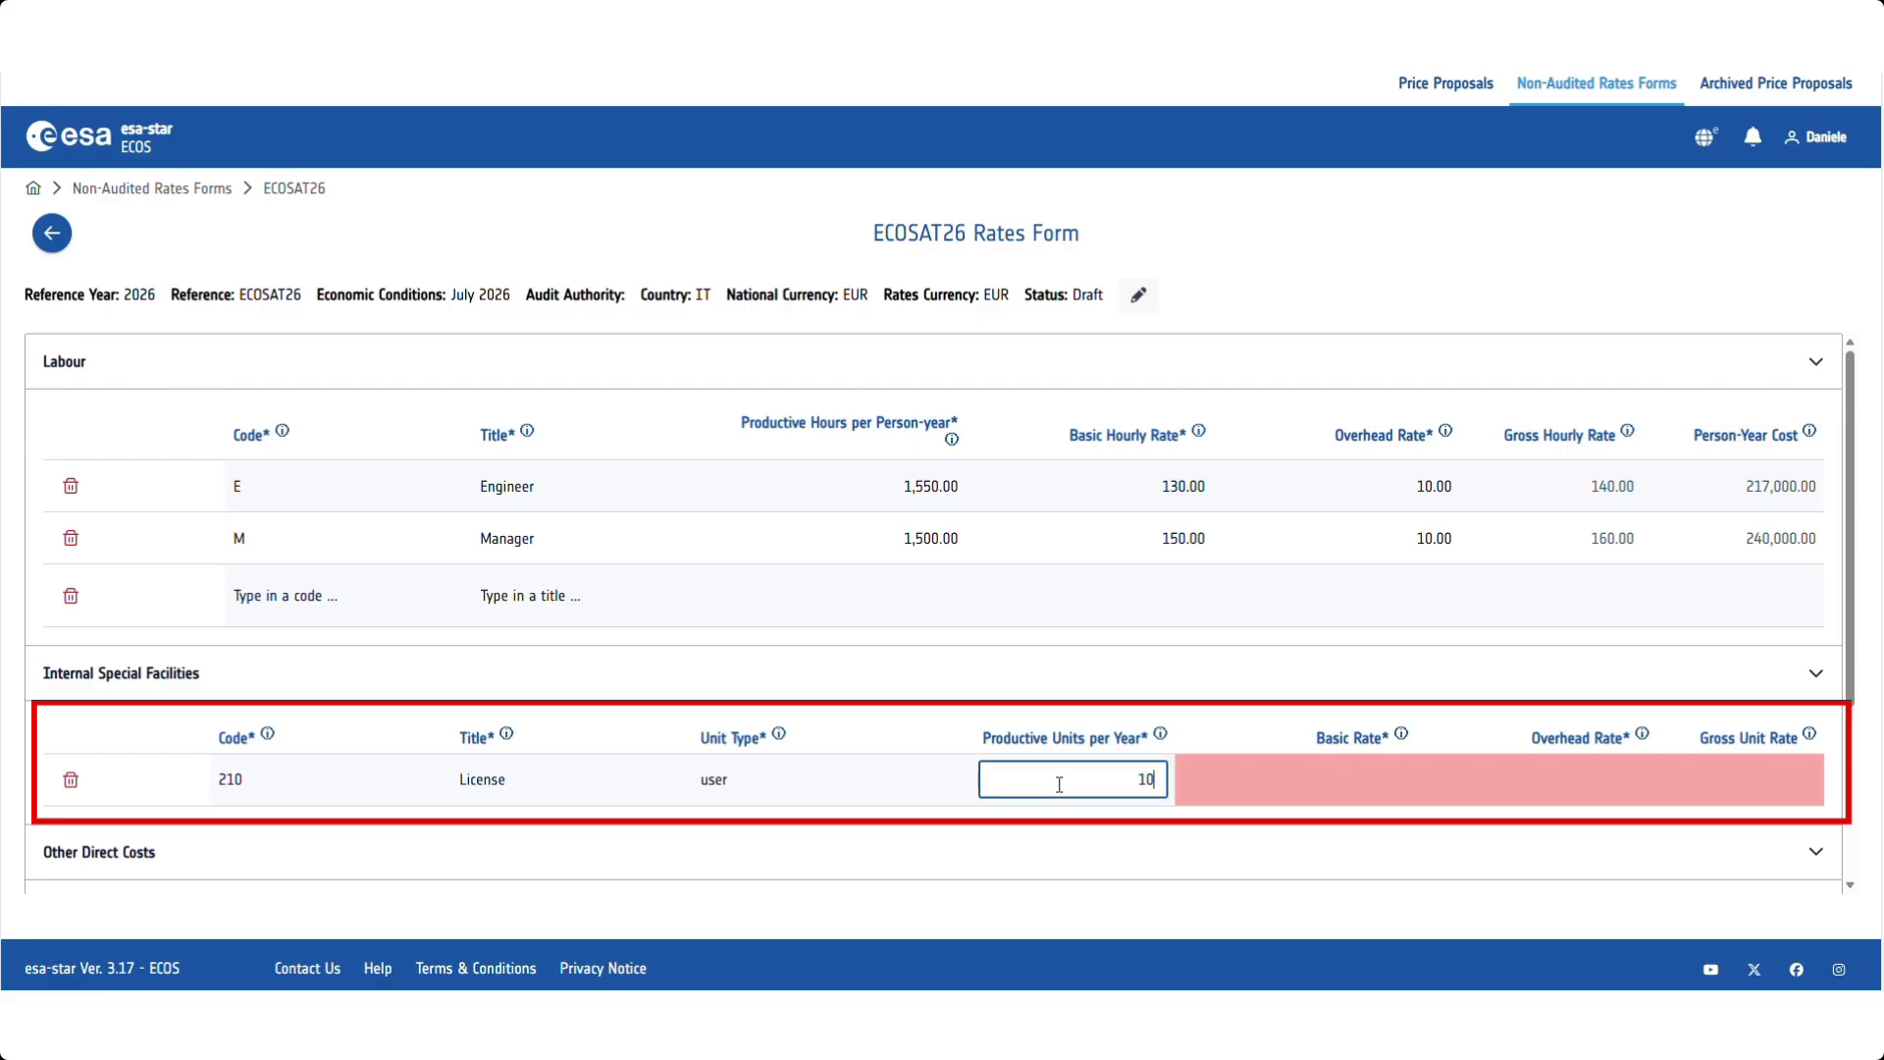
pyautogui.click(1343, 775)
pyautogui.write('2000')
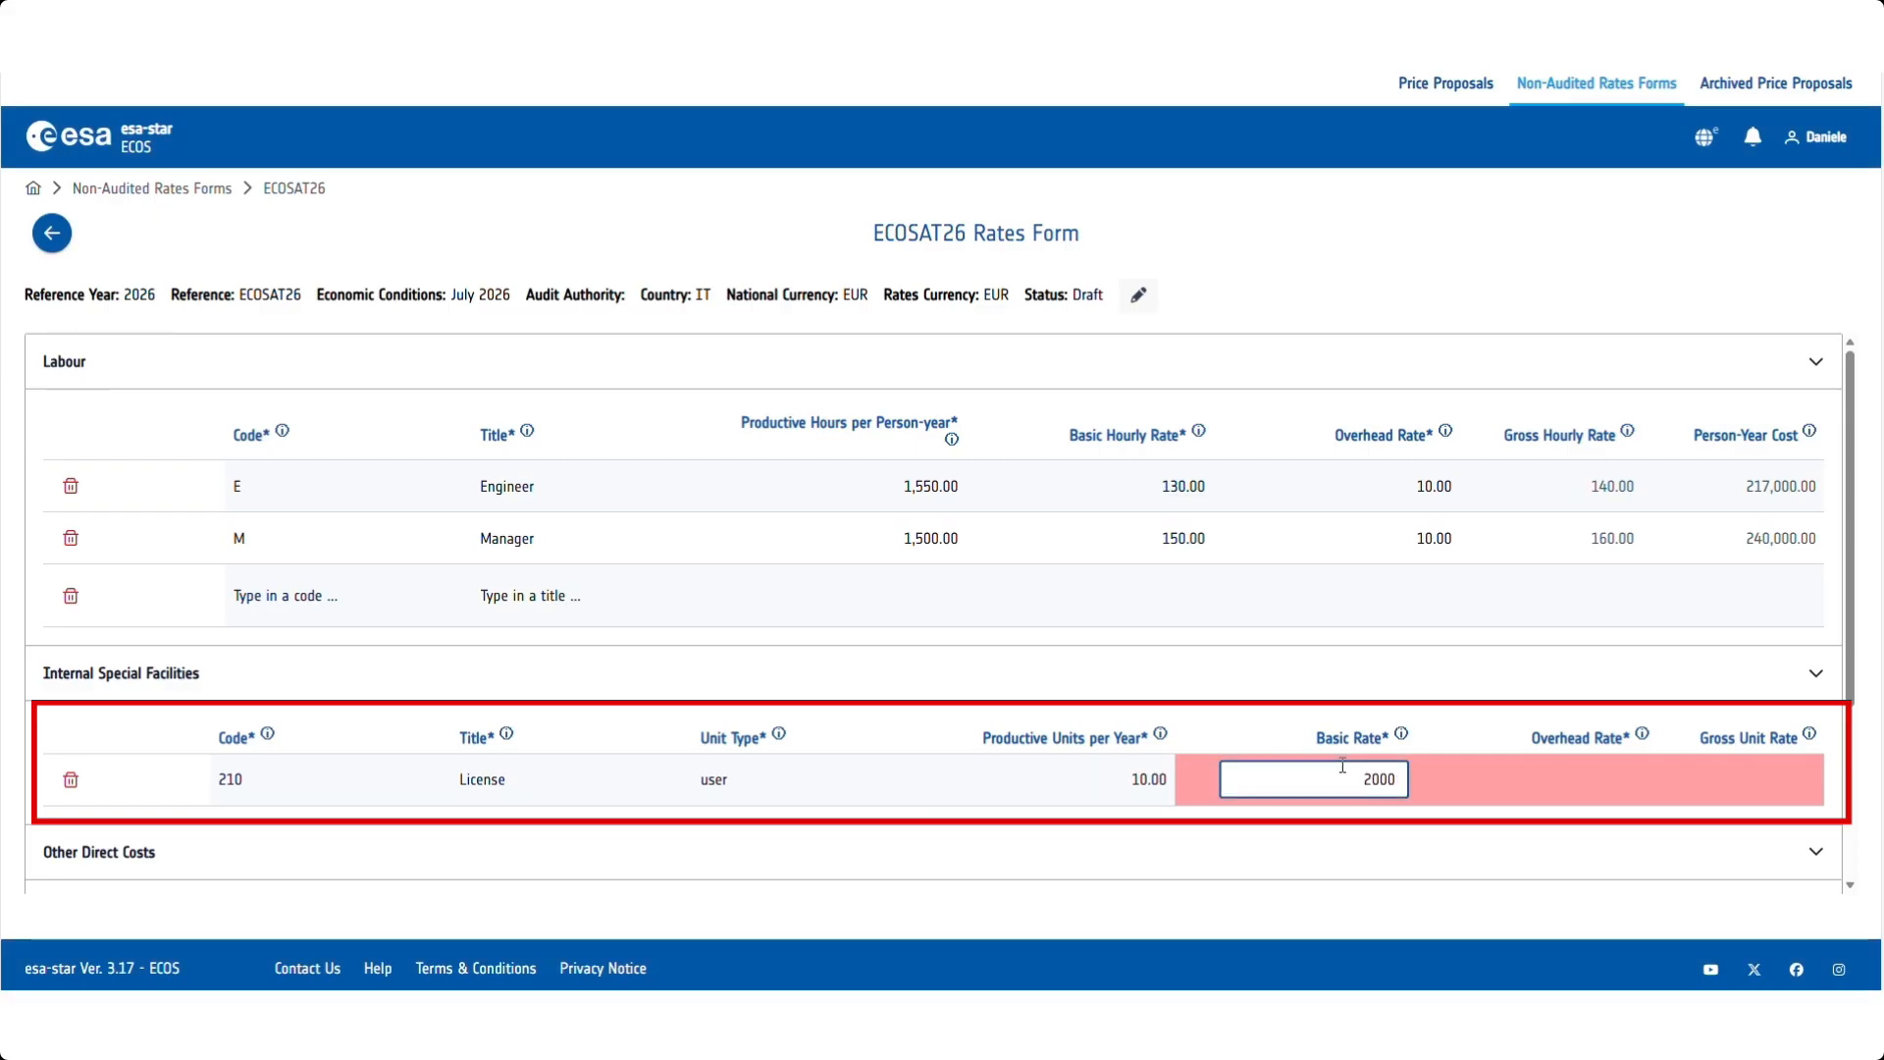
pyautogui.click(1633, 779)
pyautogui.write('5')
pyautogui.click(1710, 775)
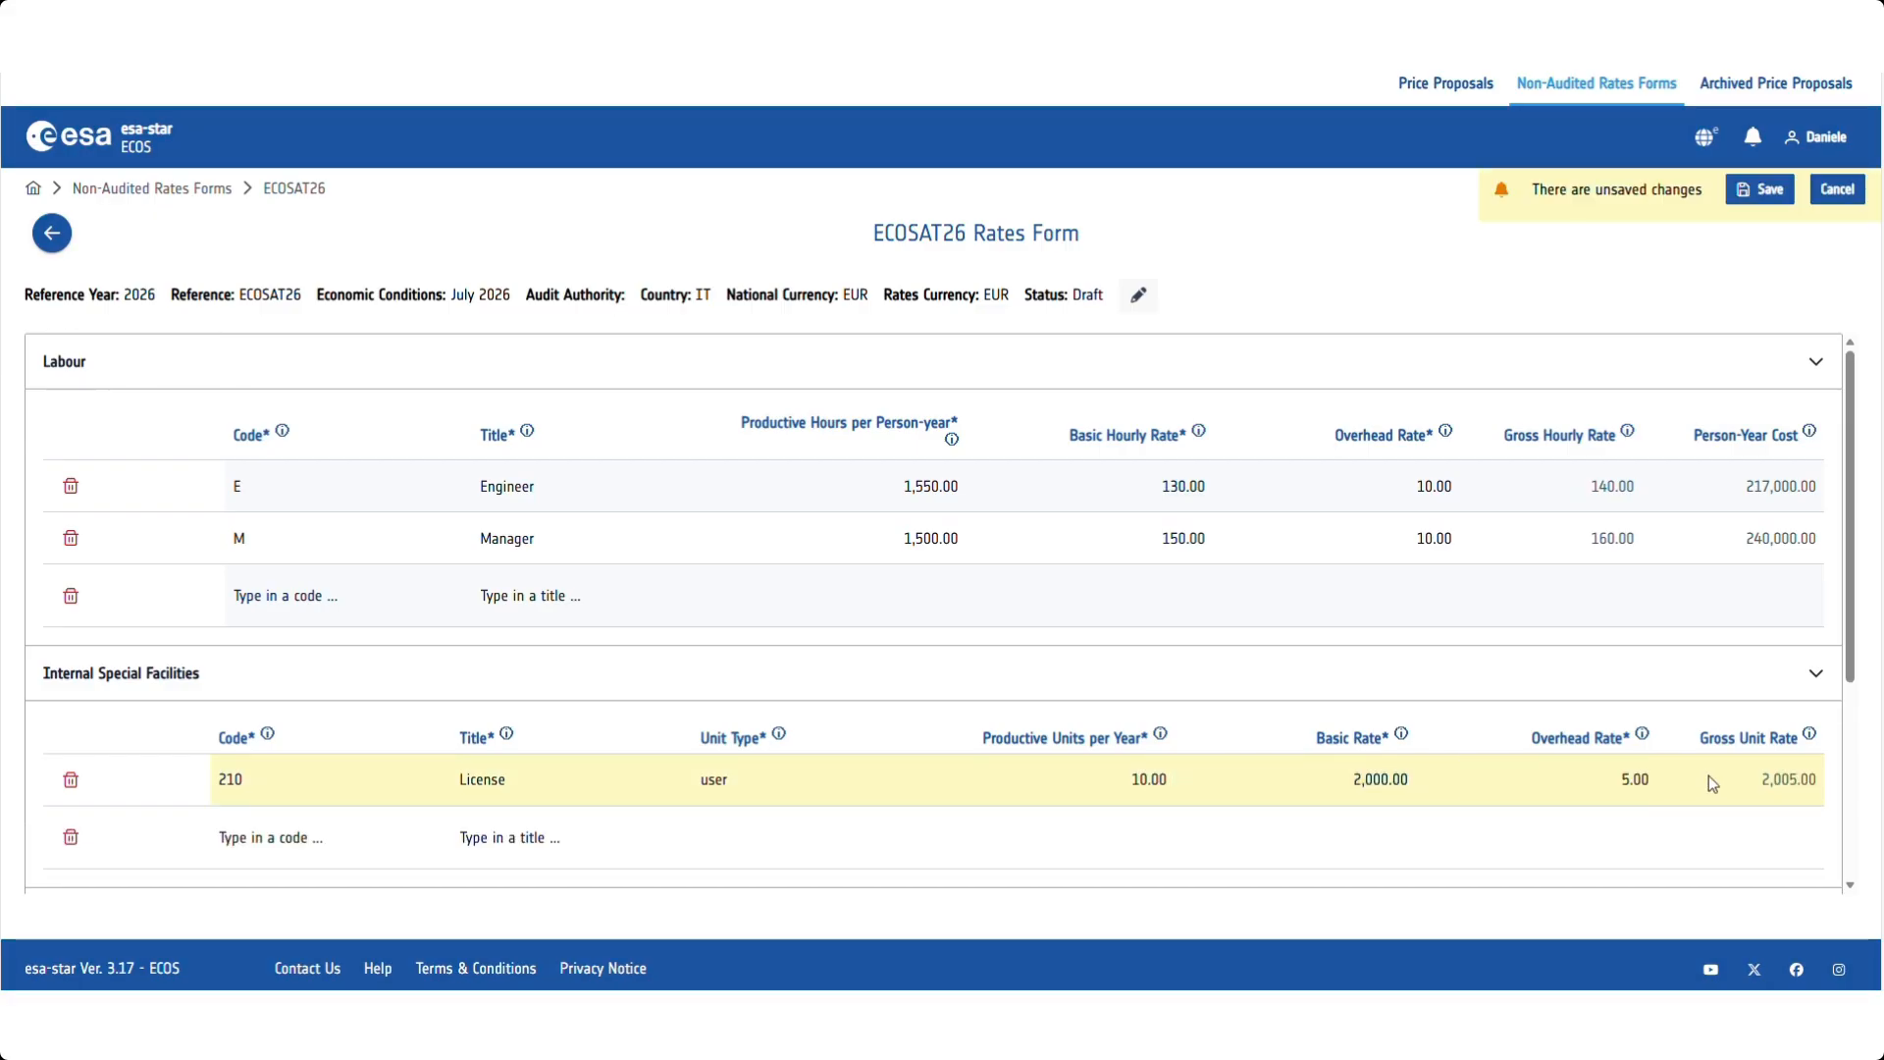
pyautogui.click(1761, 191)
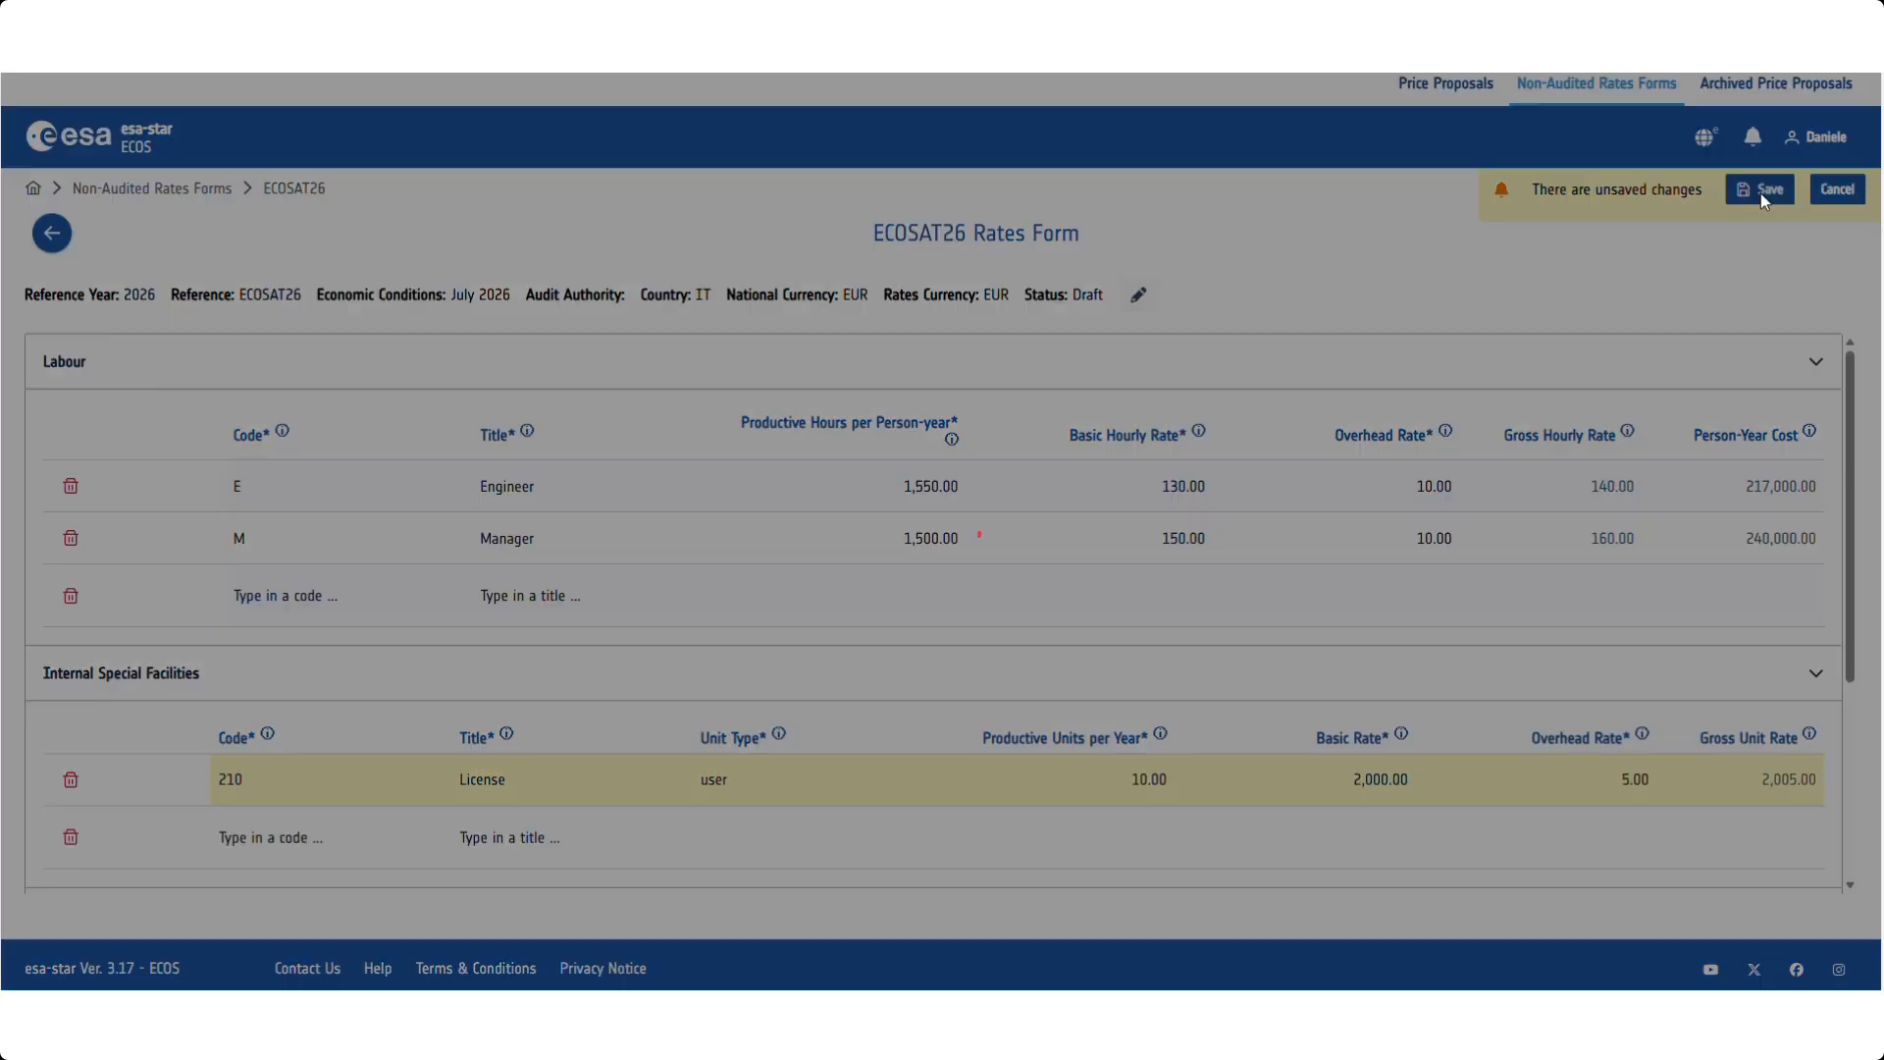
# For Materials and Parts under Other Direct Costs, enter internal reference MP1, basic overhead 5% and overhead rate 2%.
pyautogui.scroll(-3, 702, 488)
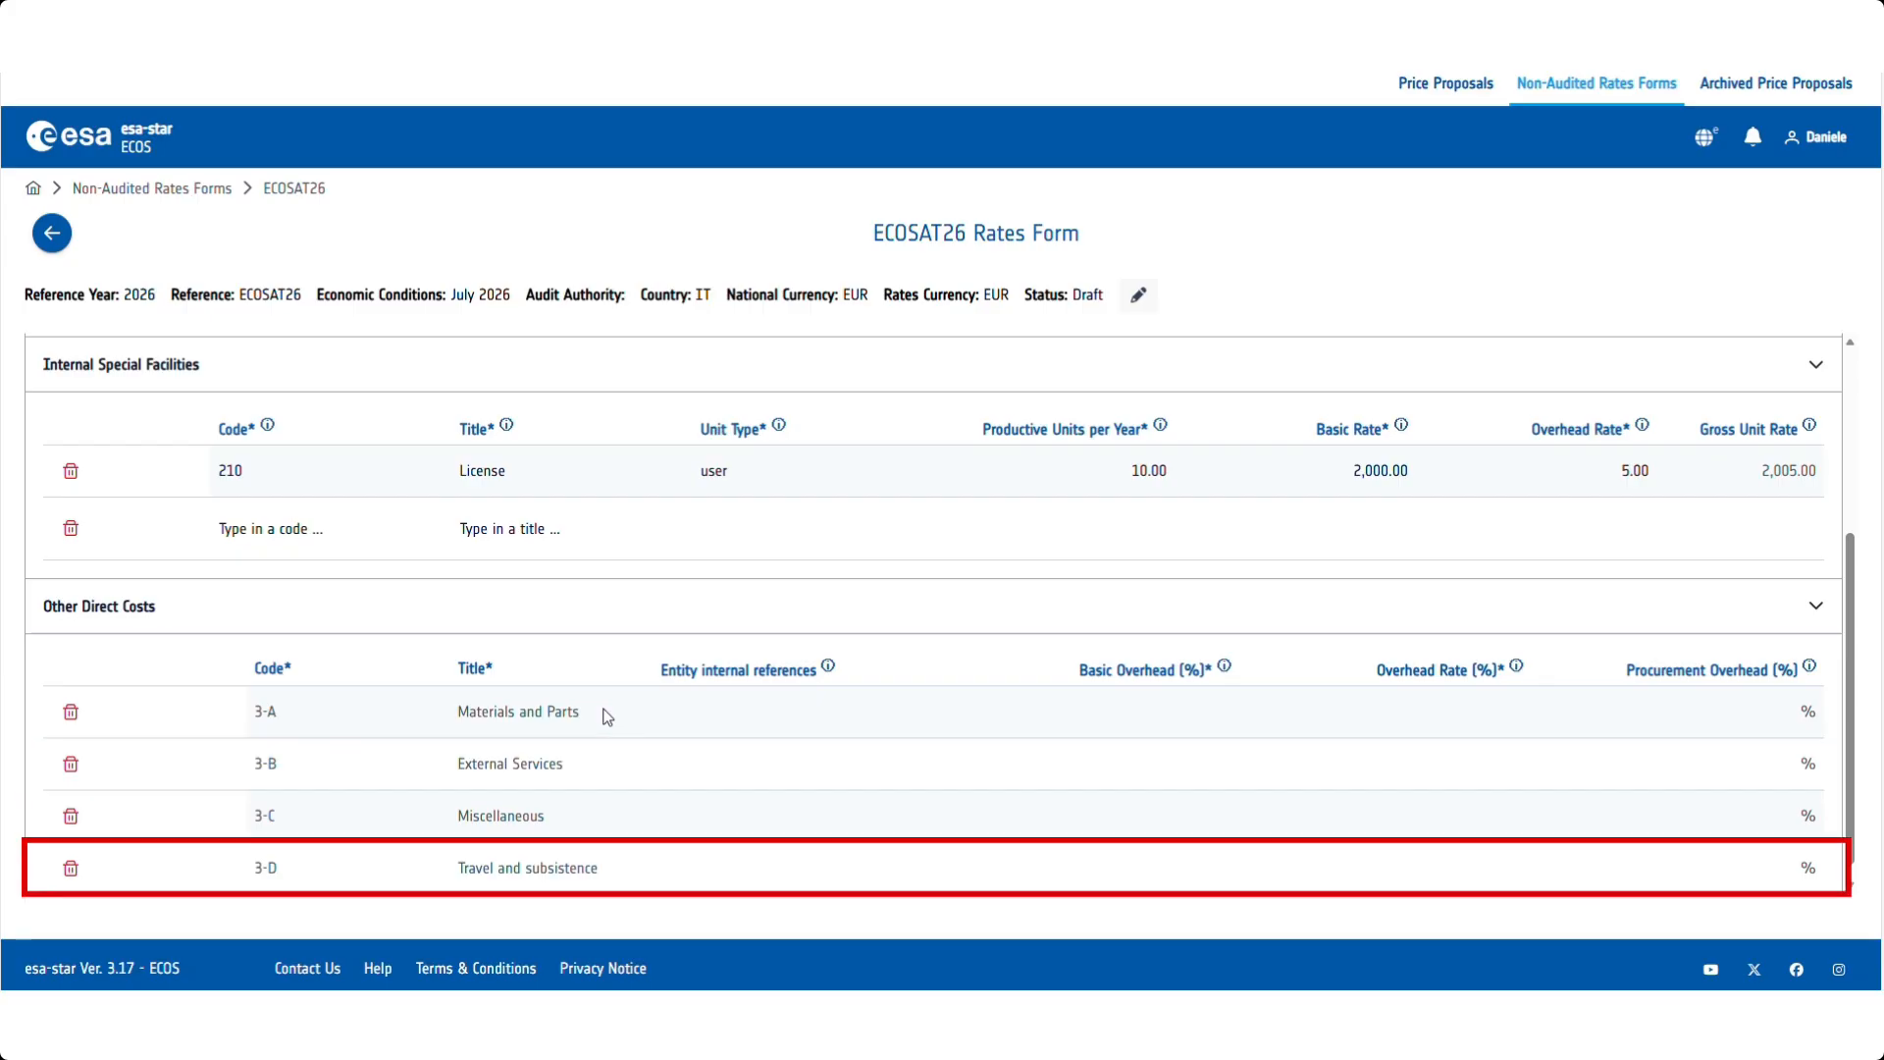
pyautogui.click(709, 721)
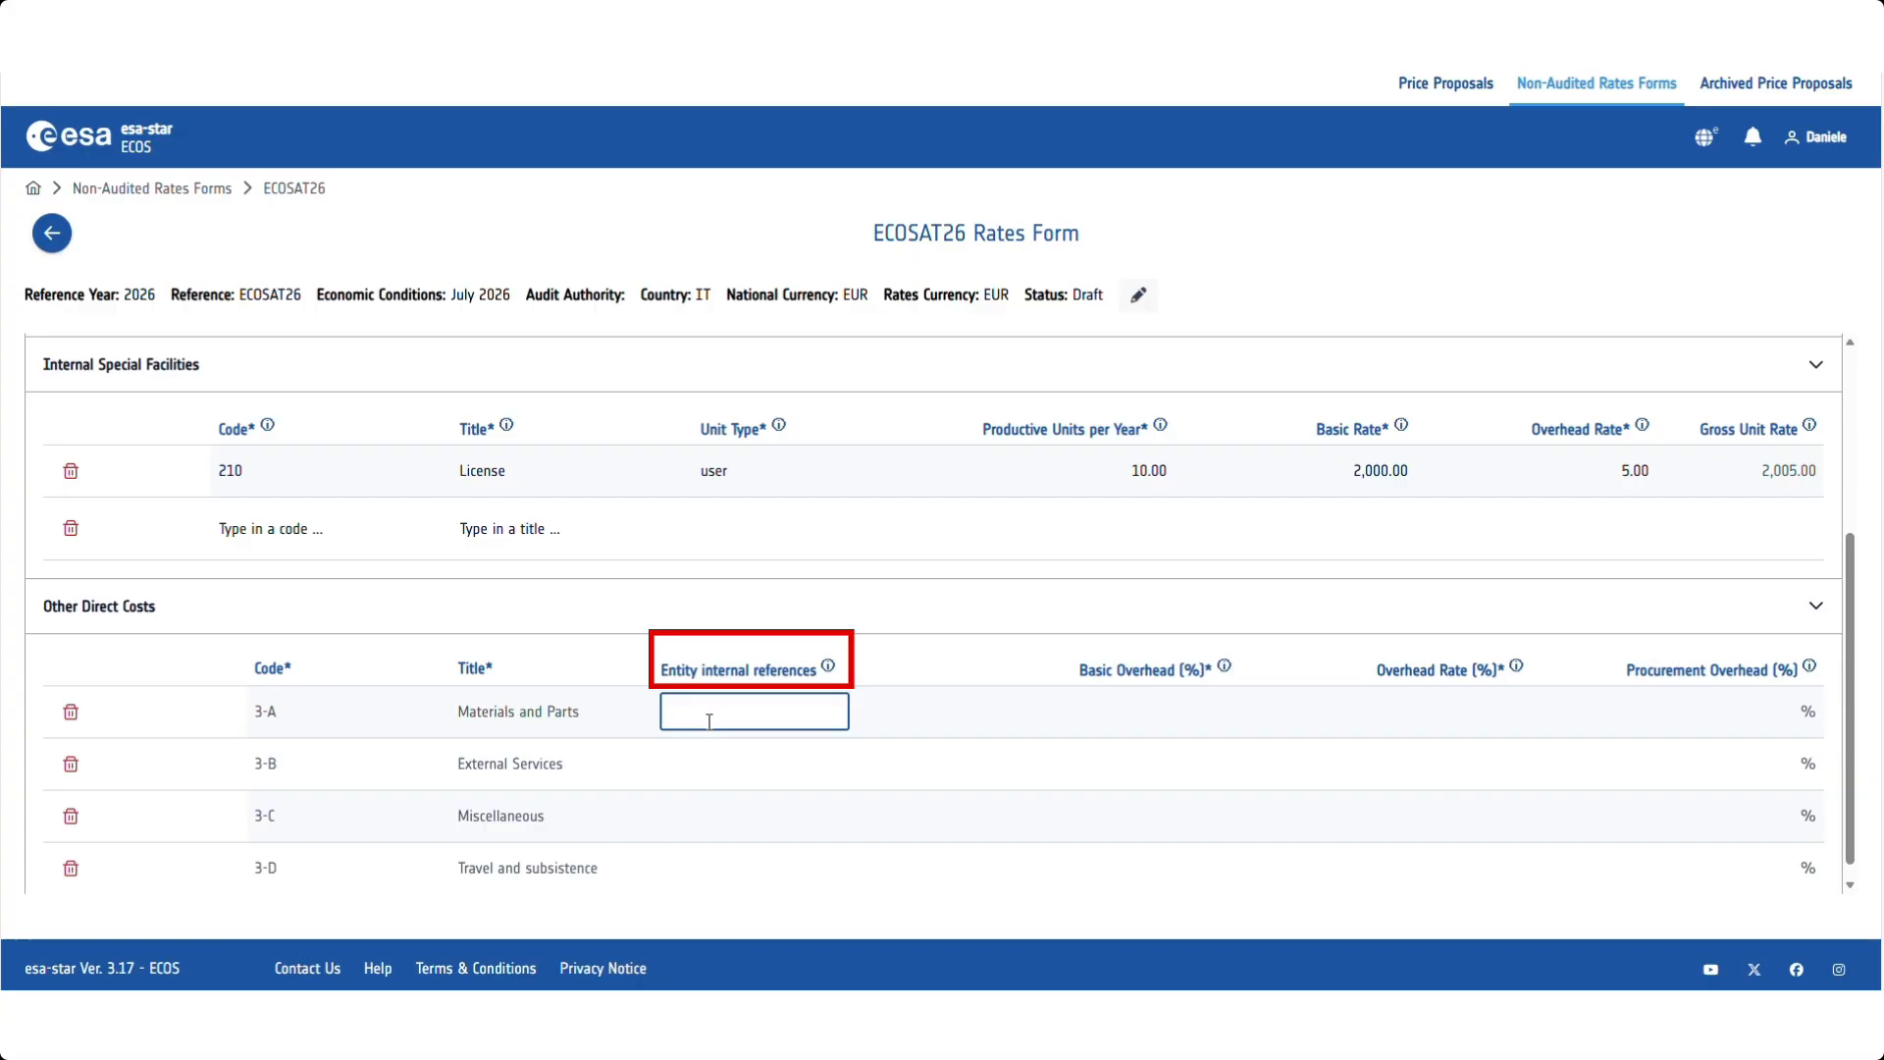
pyautogui.write('MP1')
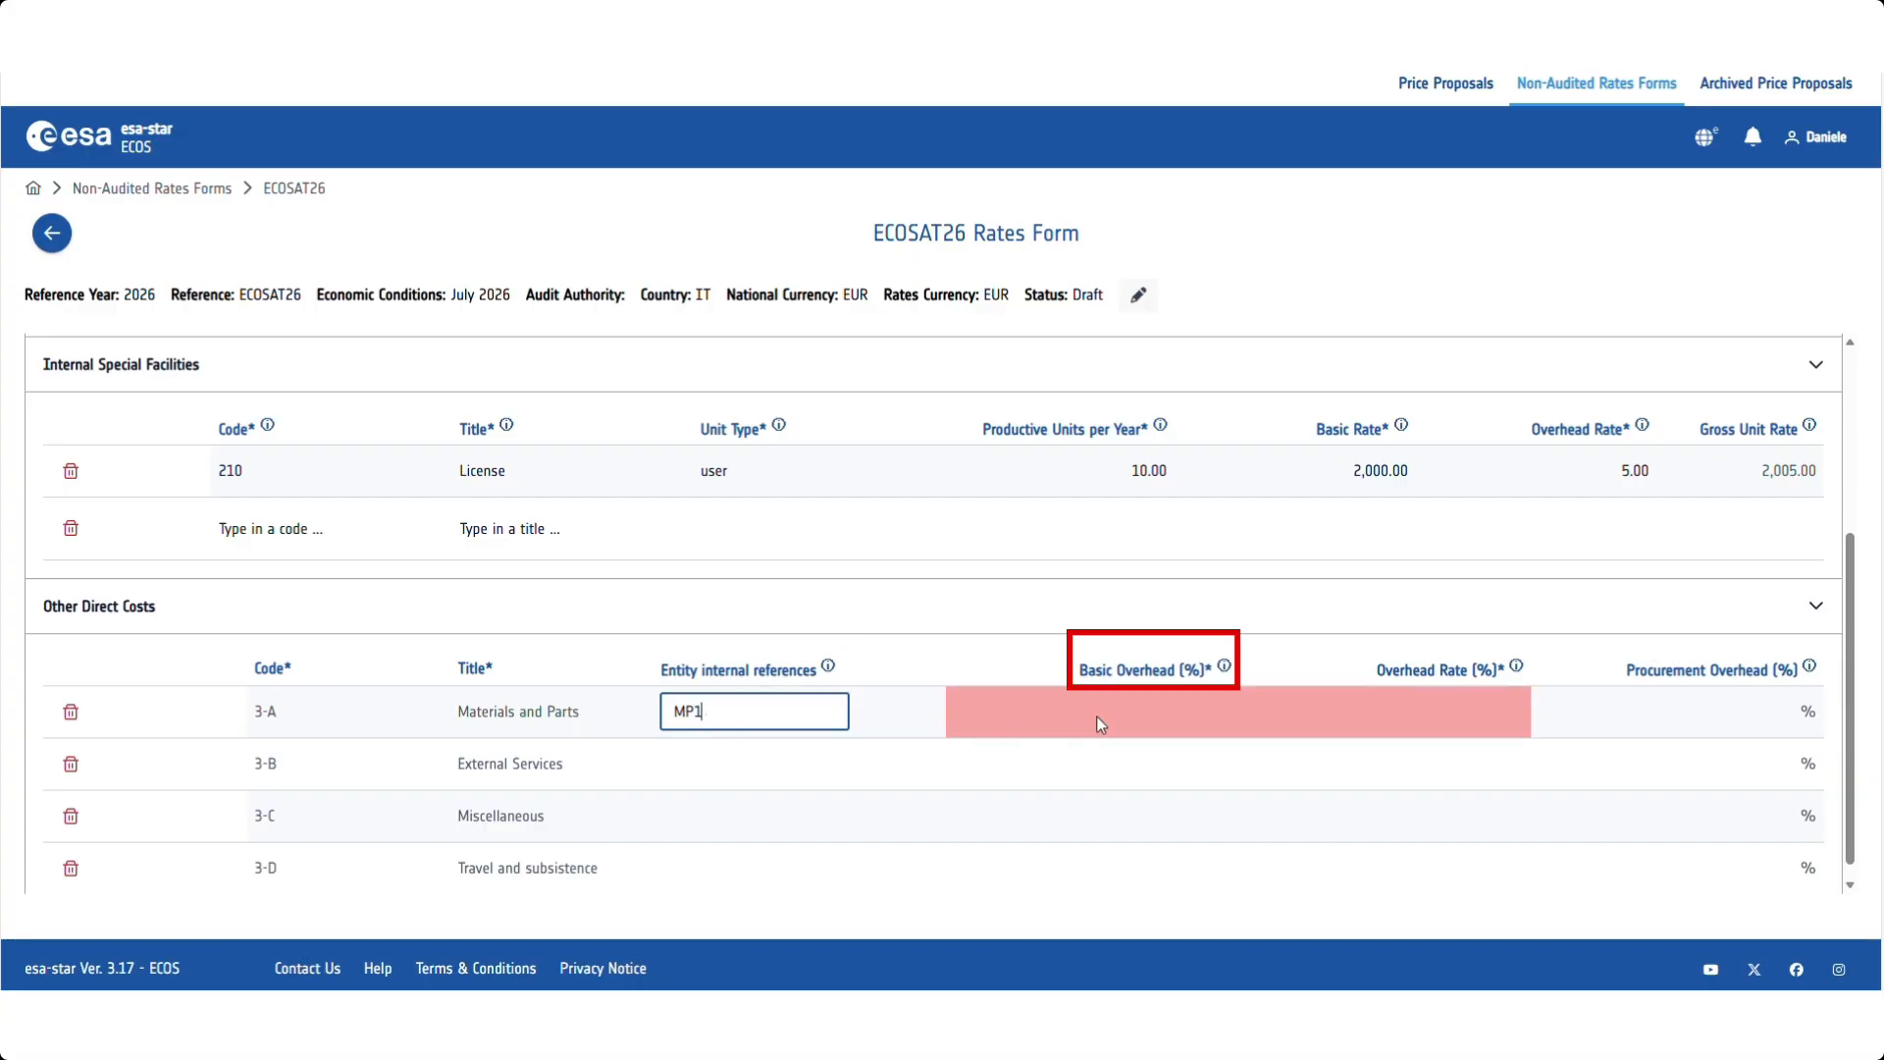
pyautogui.click(1131, 707)
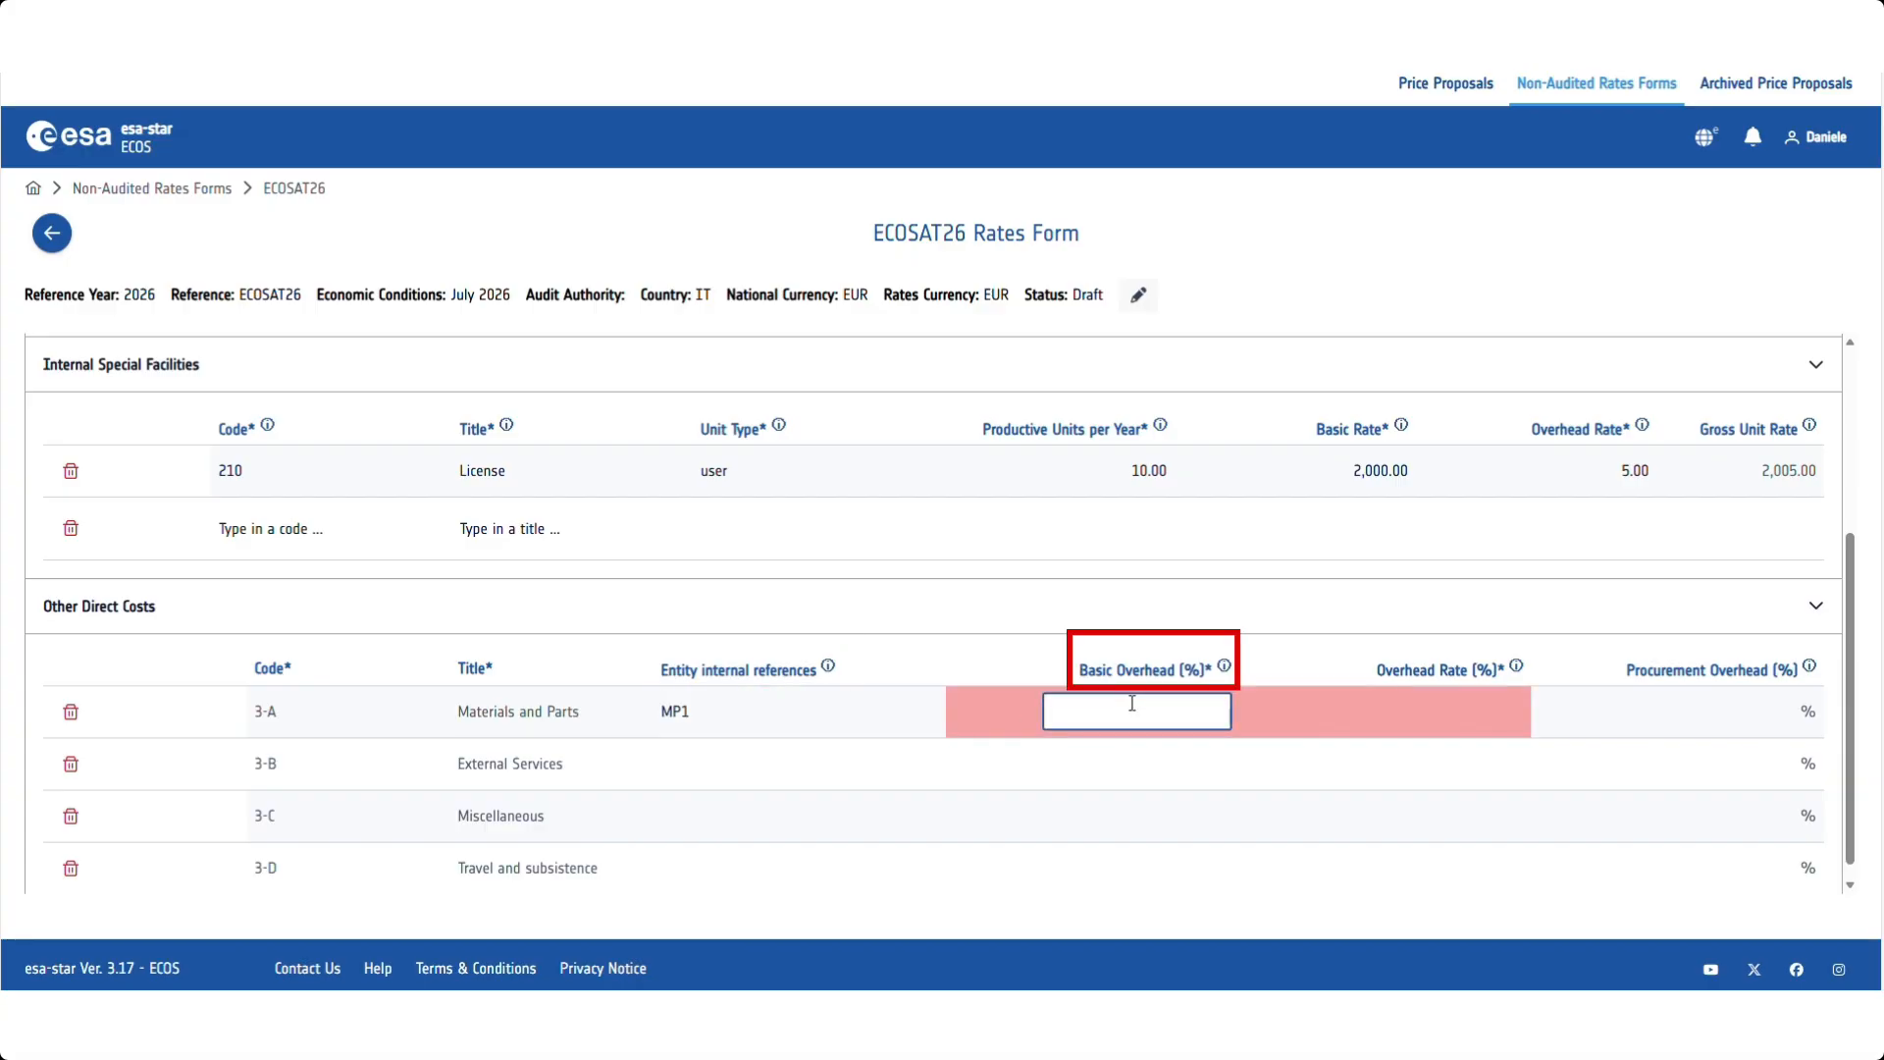
pyautogui.write('5')
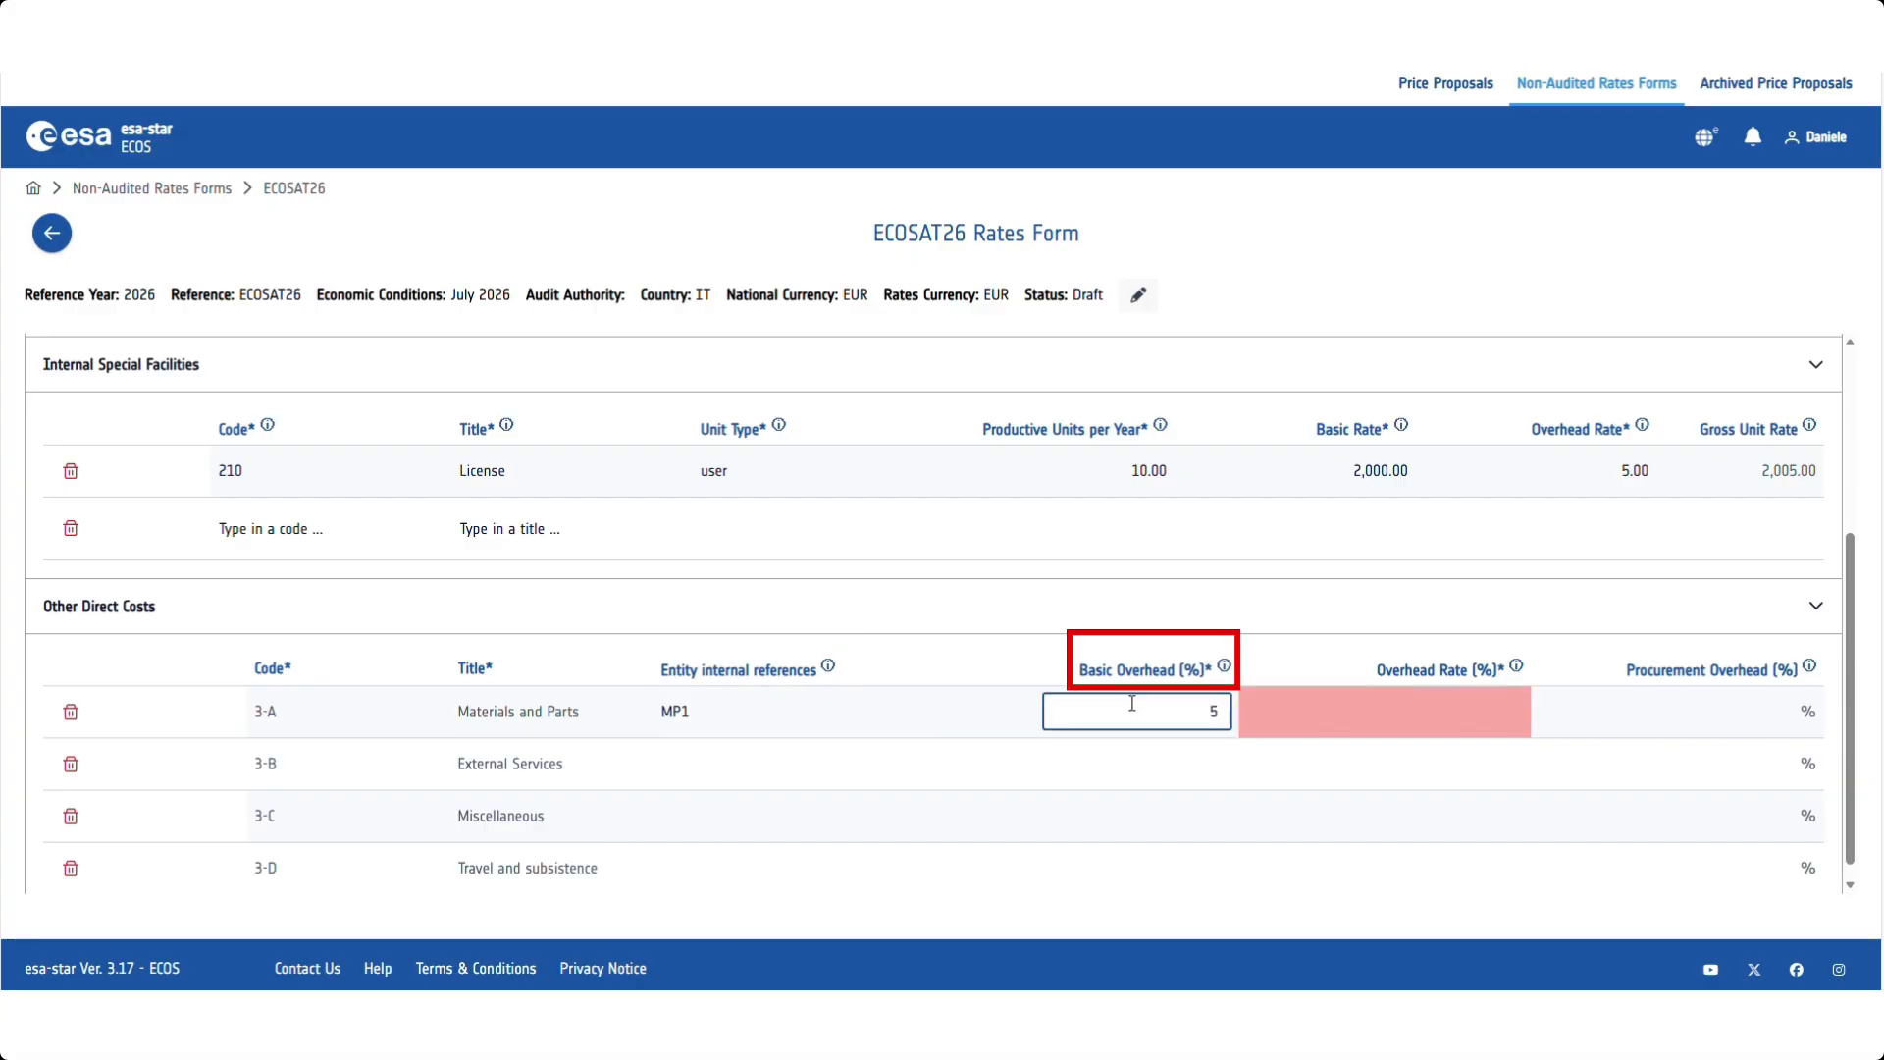
pyautogui.click(1438, 717)
pyautogui.write('2')
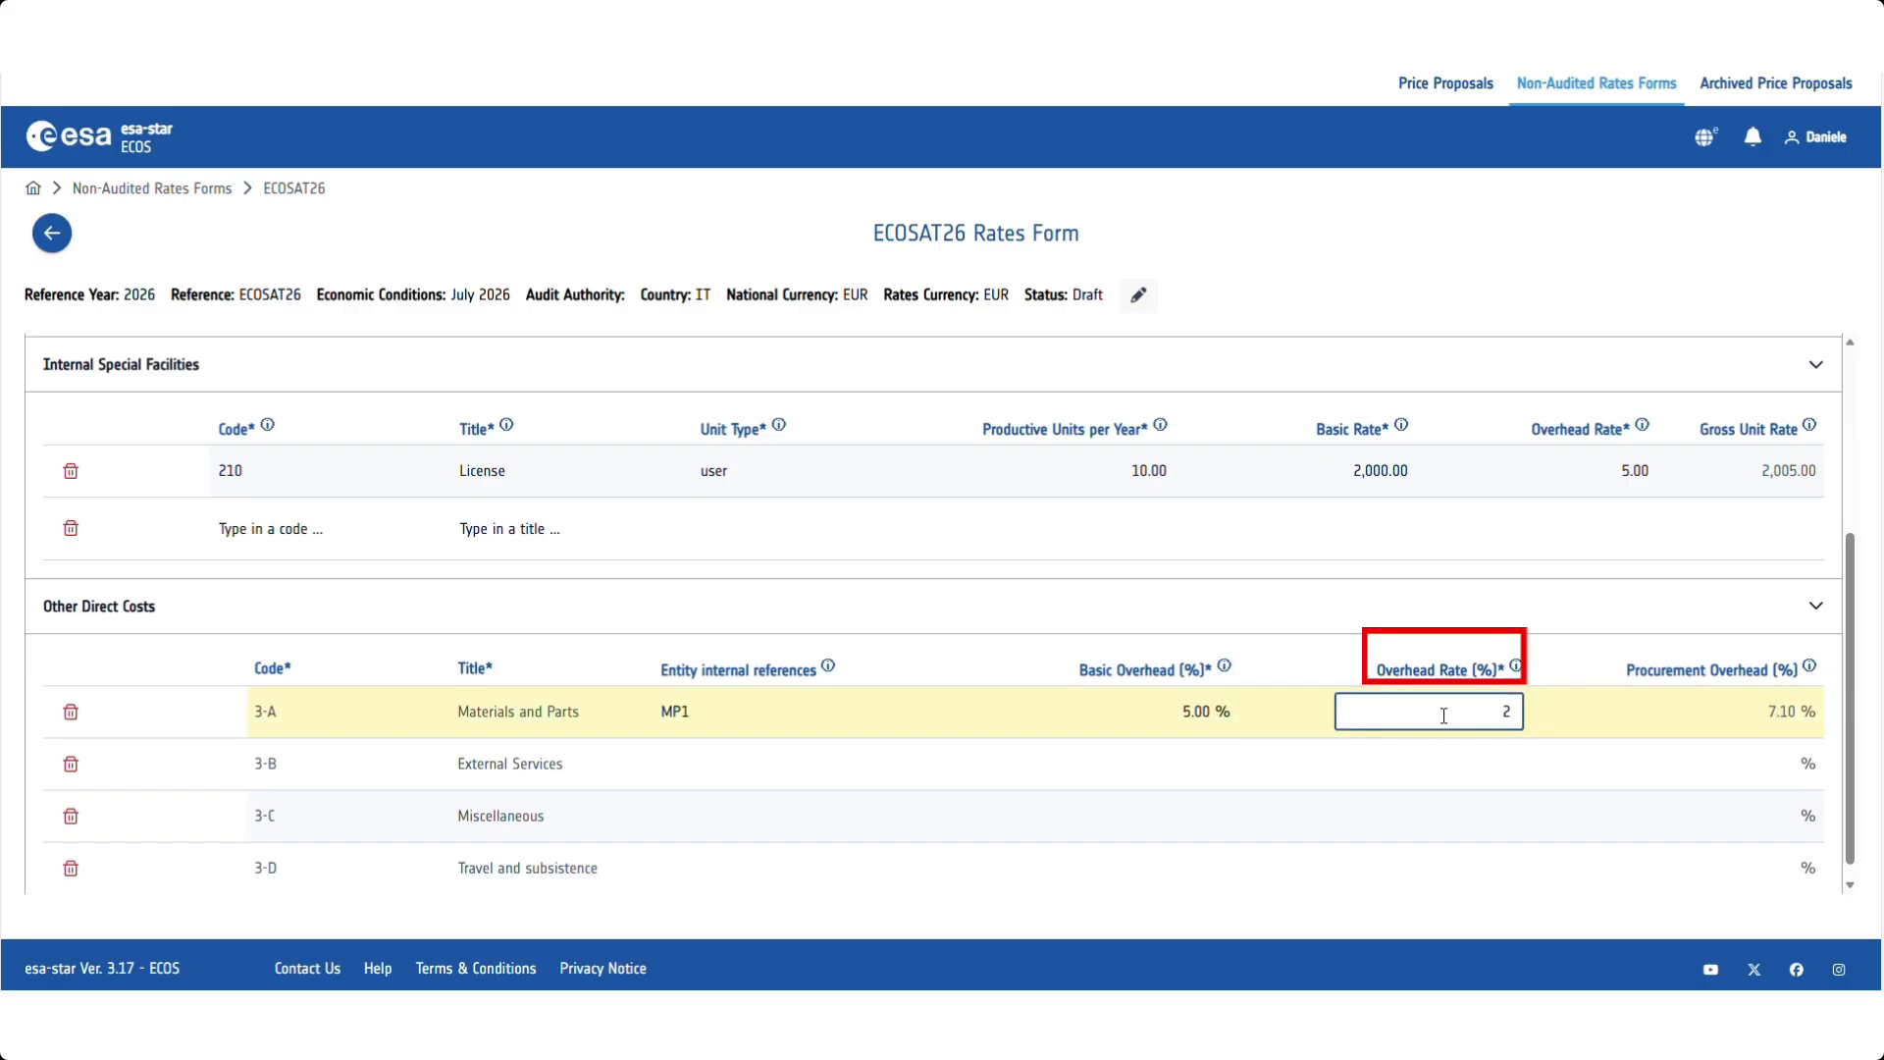
# For External Services, enter internal reference ES1, basic overhead 5% and overhead rate 2%, and save the changes.
pyautogui.click(696, 764)
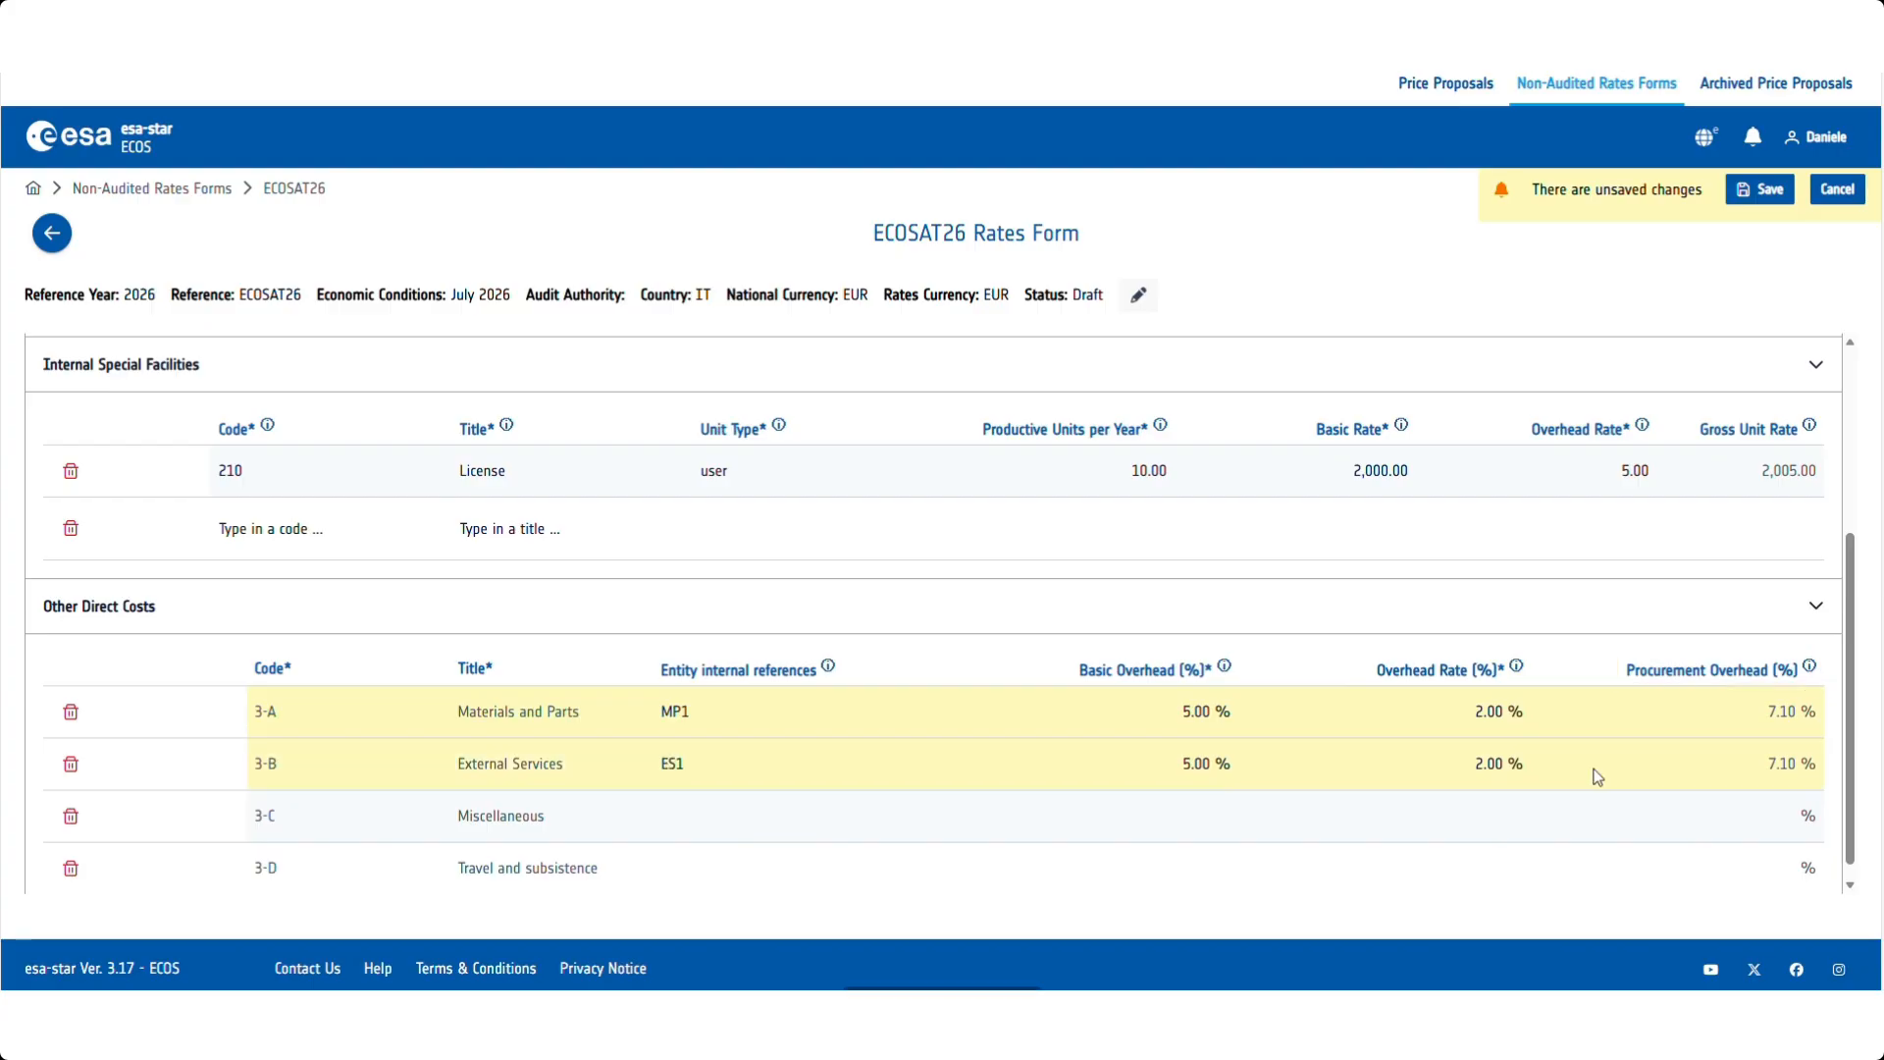
pyautogui.click(1767, 197)
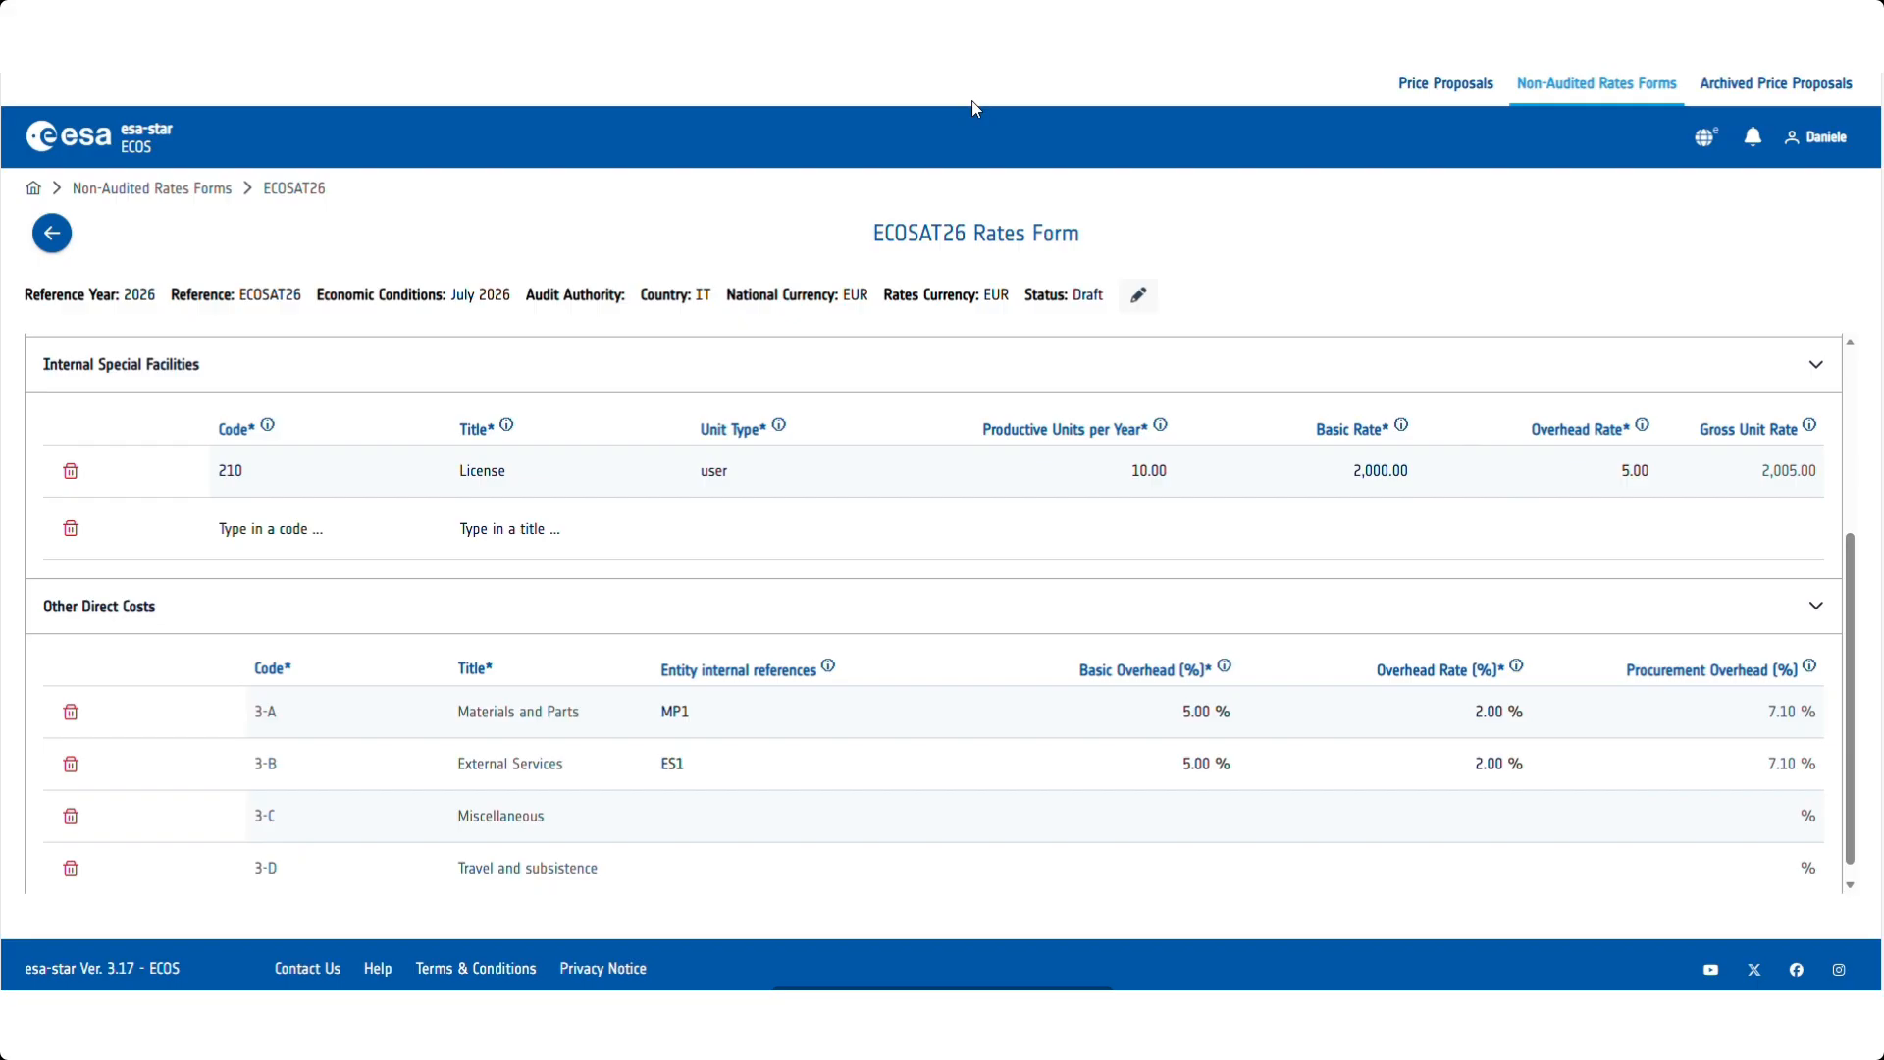
# Change the ECOSAT26 rates form's status to Final and save the form details.
pyautogui.click(1139, 306)
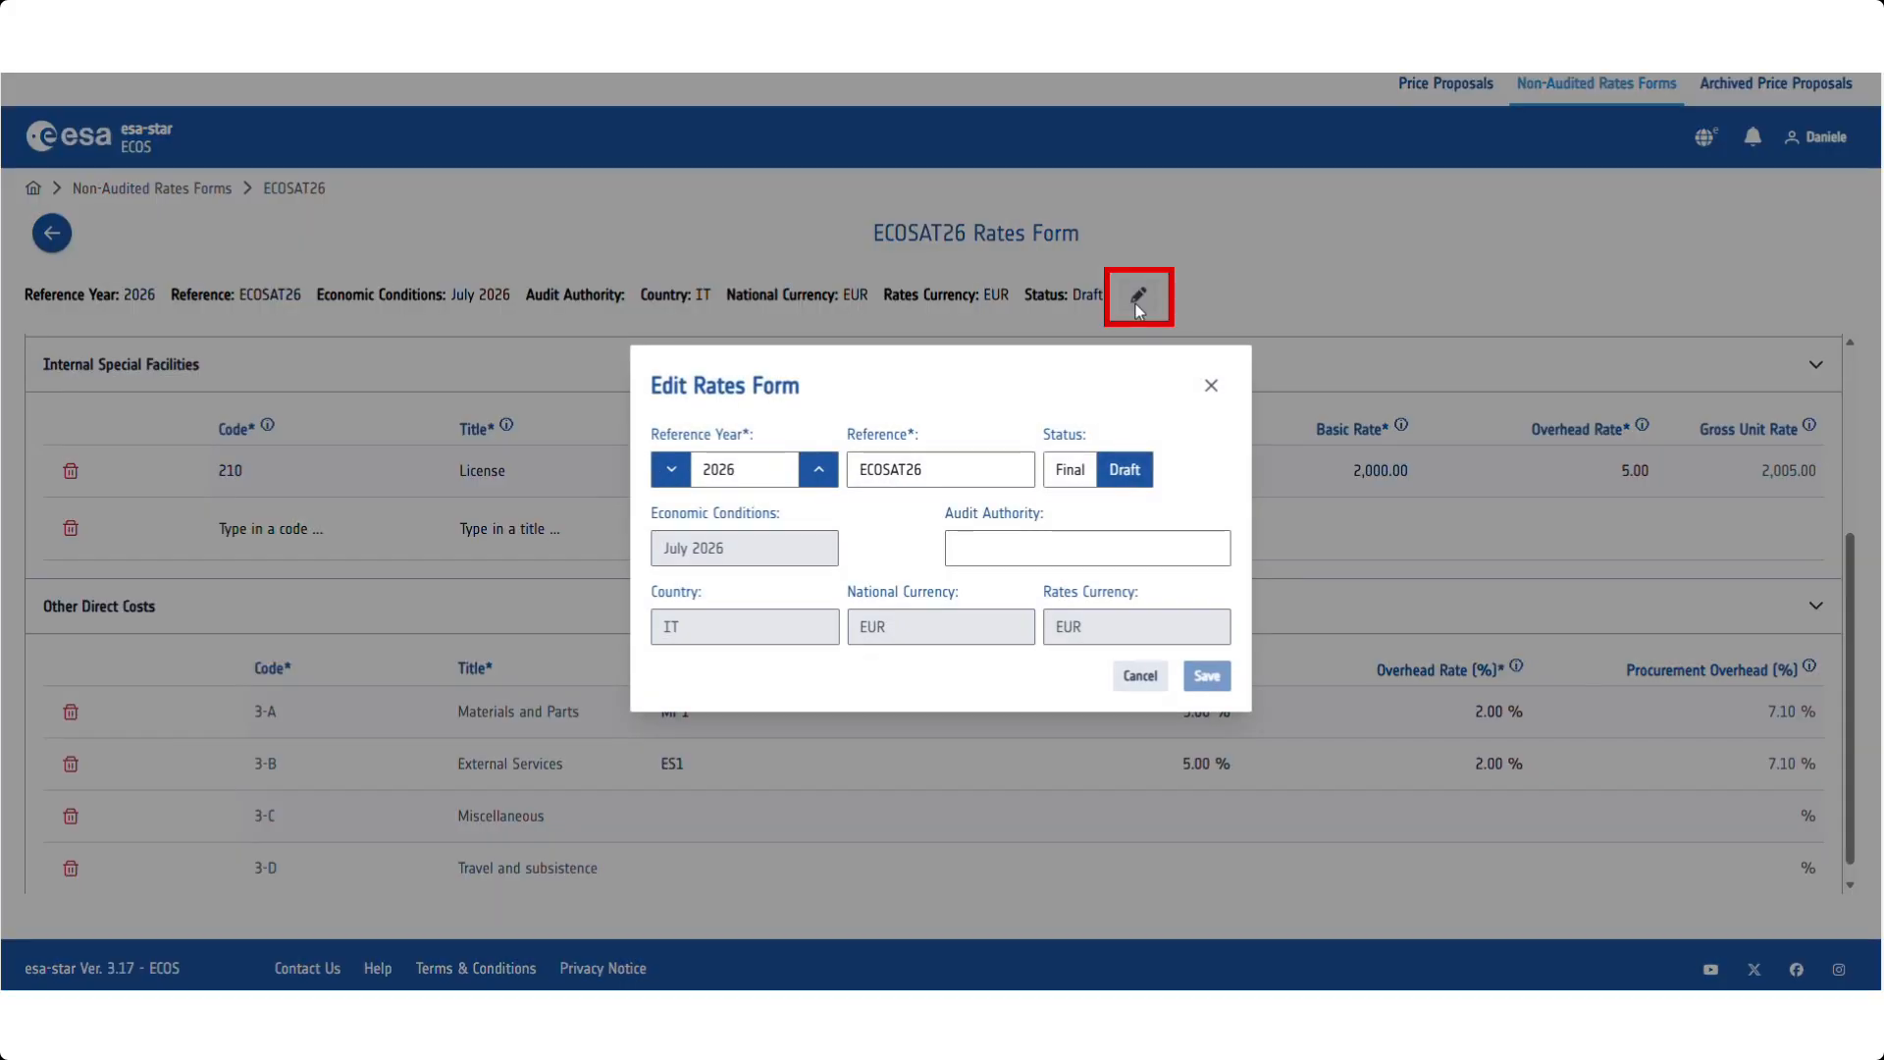
pyautogui.click(1072, 479)
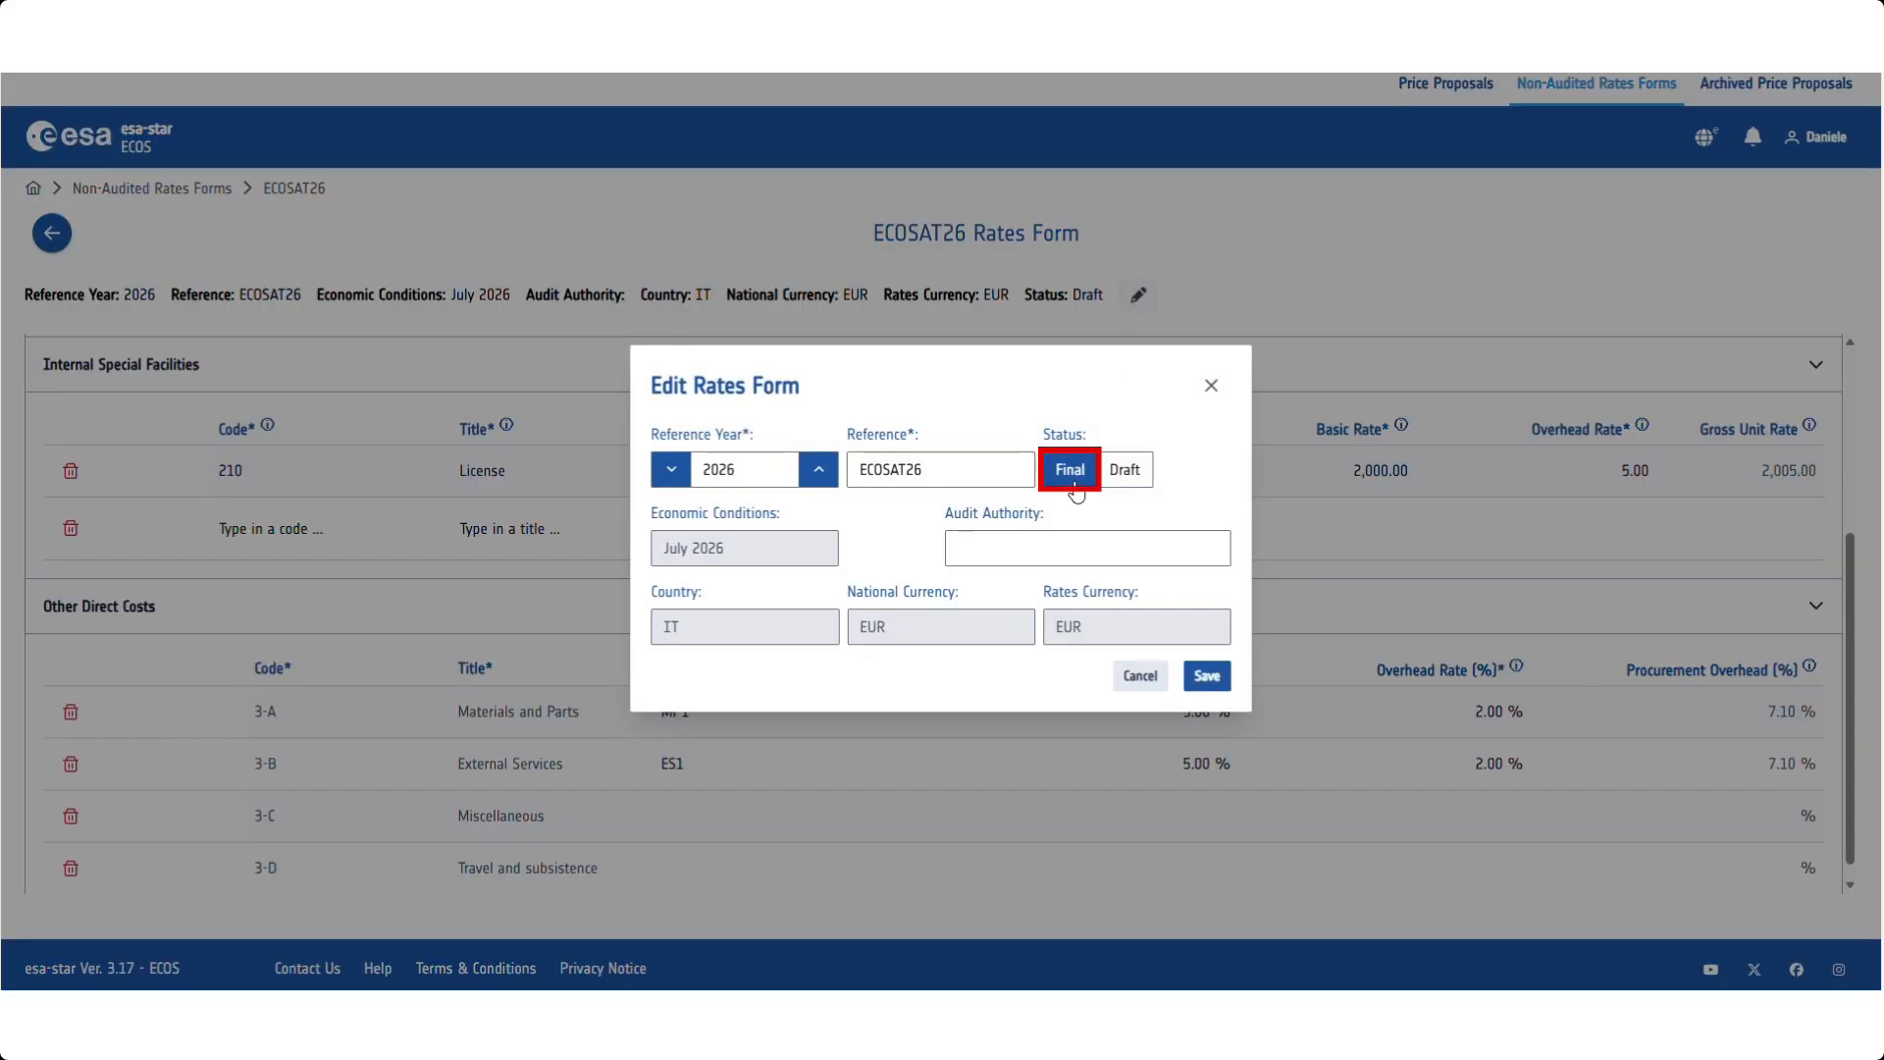
pyautogui.click(1207, 676)
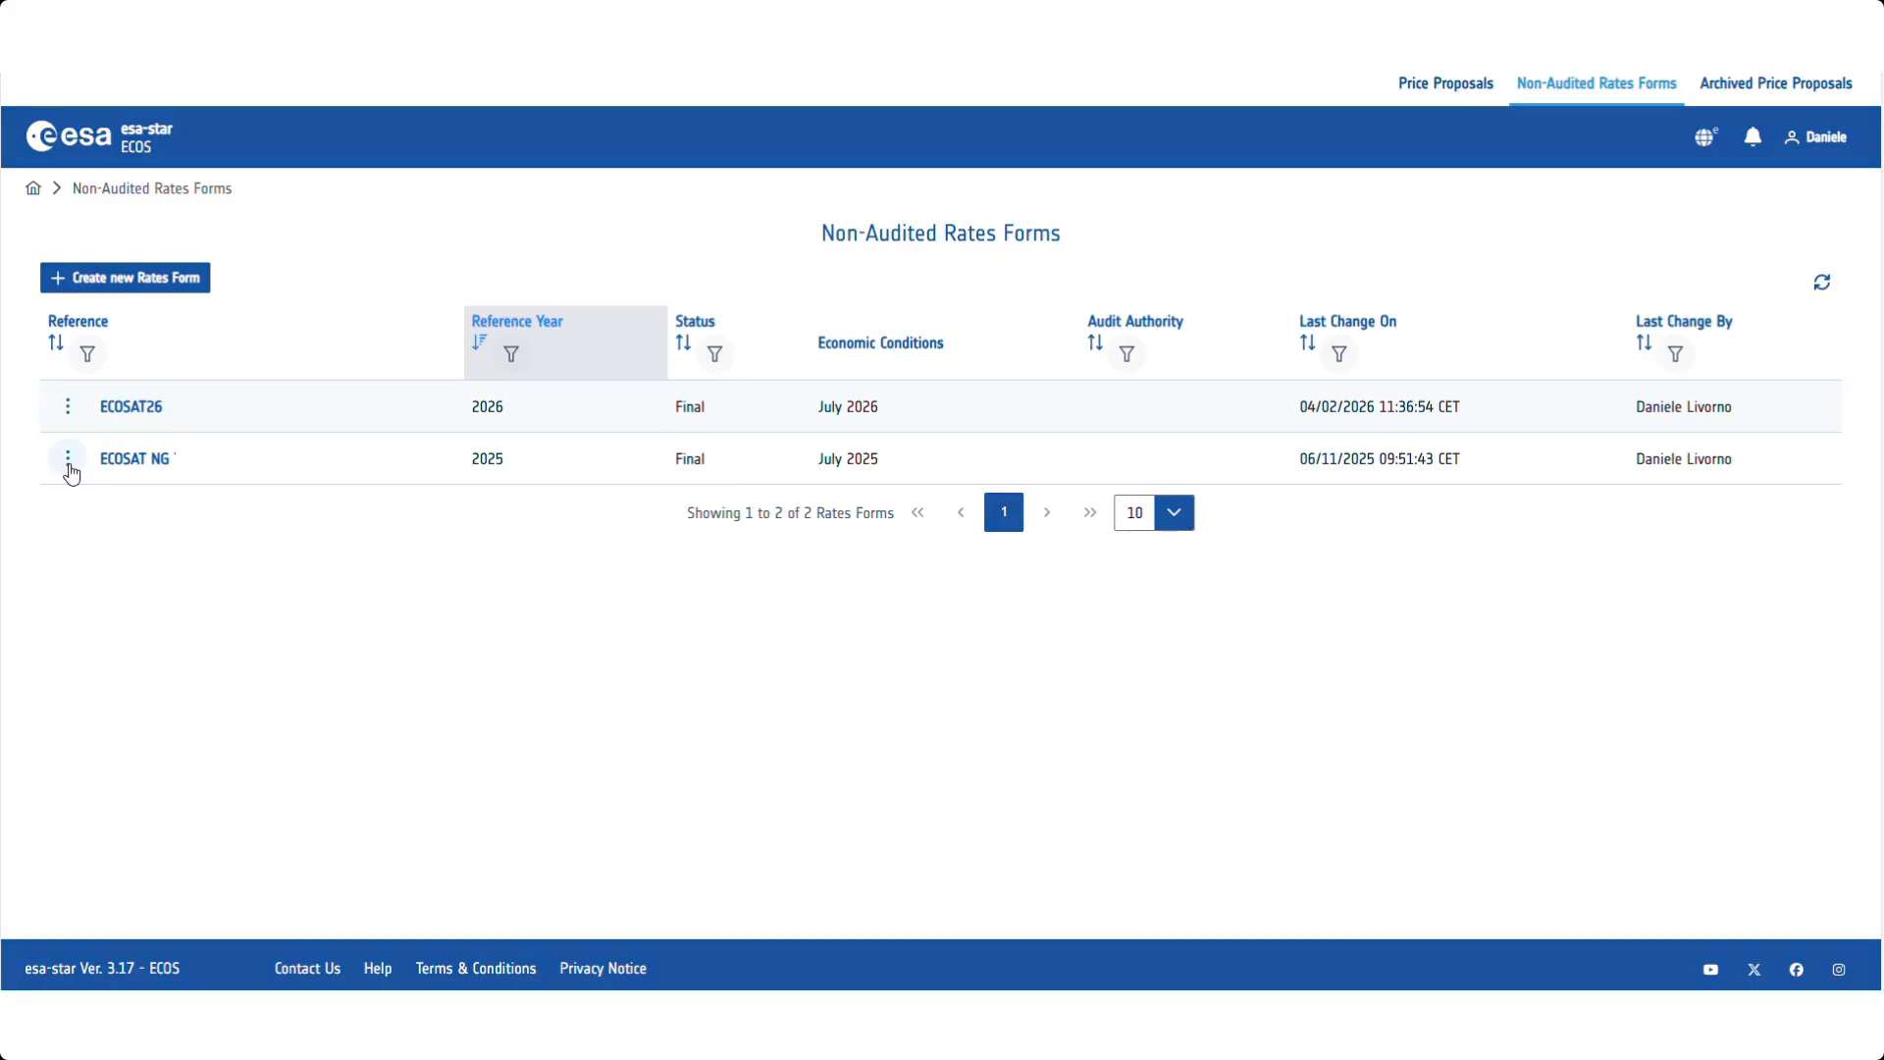
# Duplicate the 2025 ECOSAT NG rates form in the list of non-audited rates forms.
pyautogui.click(69, 462)
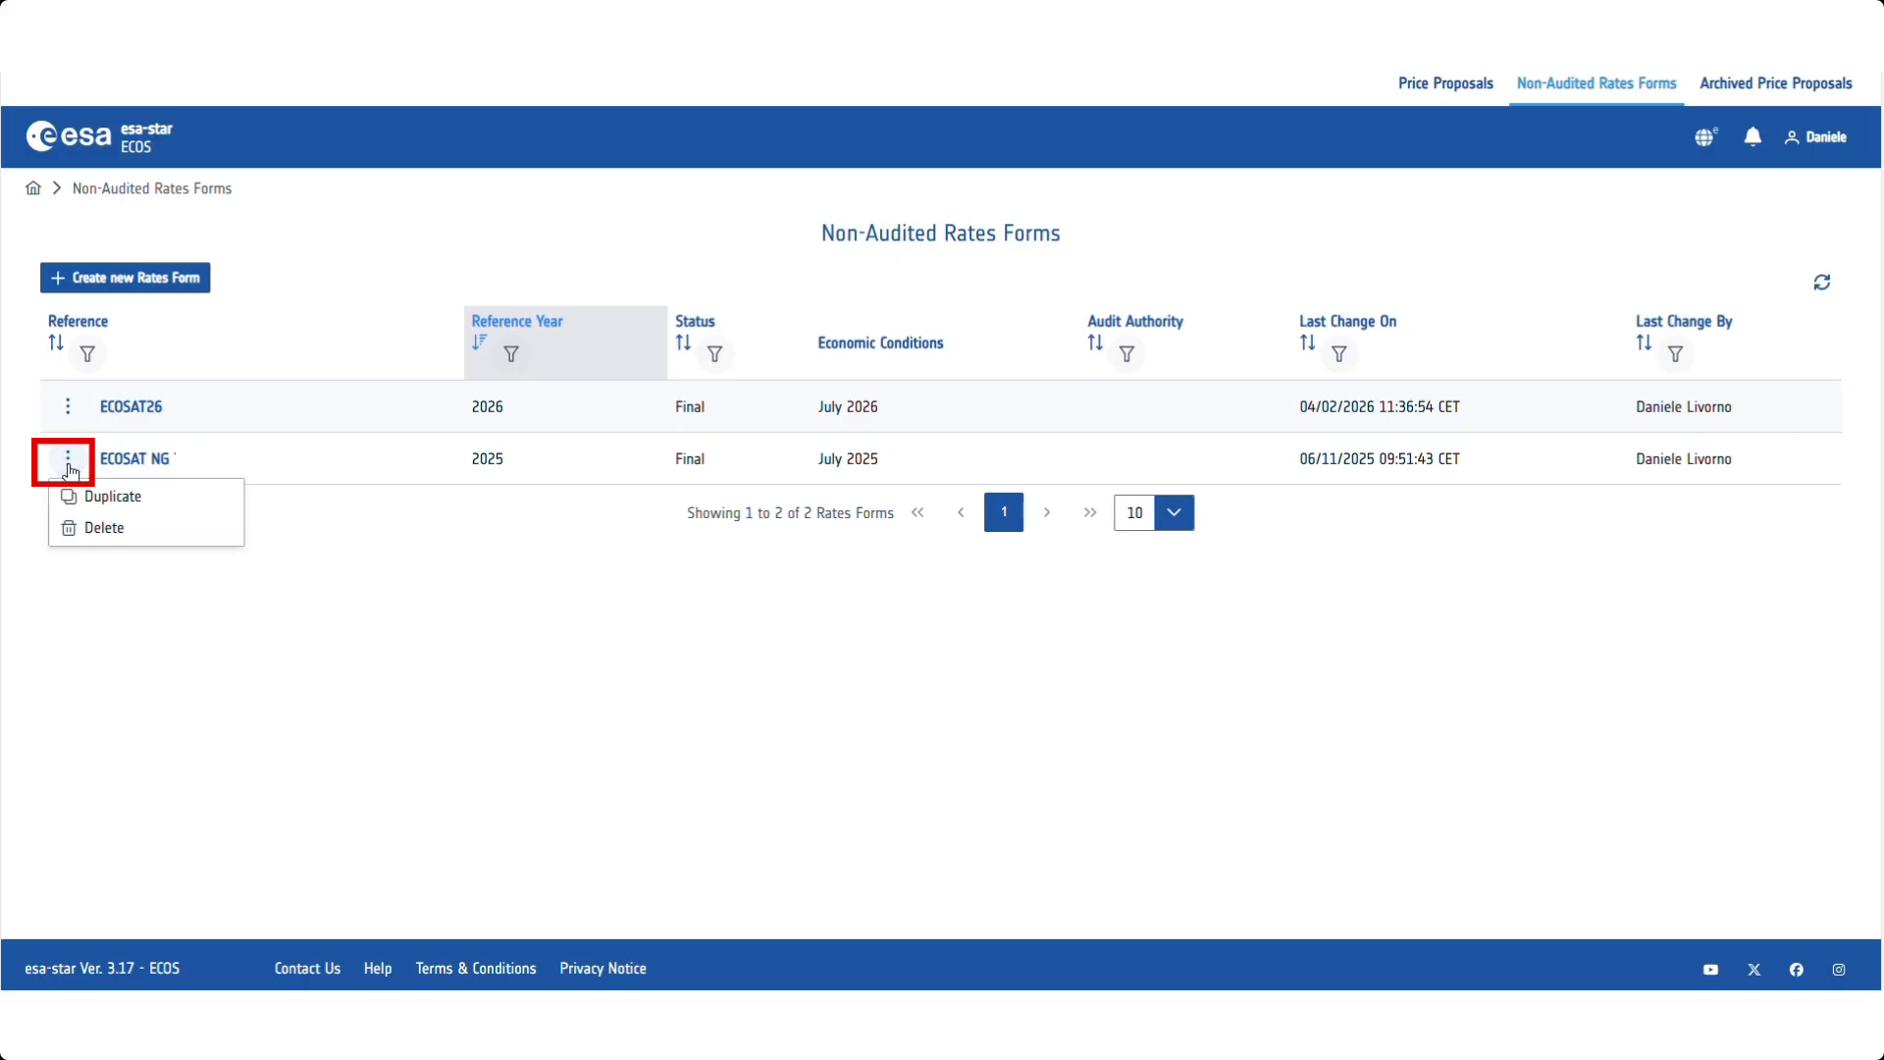
pyautogui.click(114, 501)
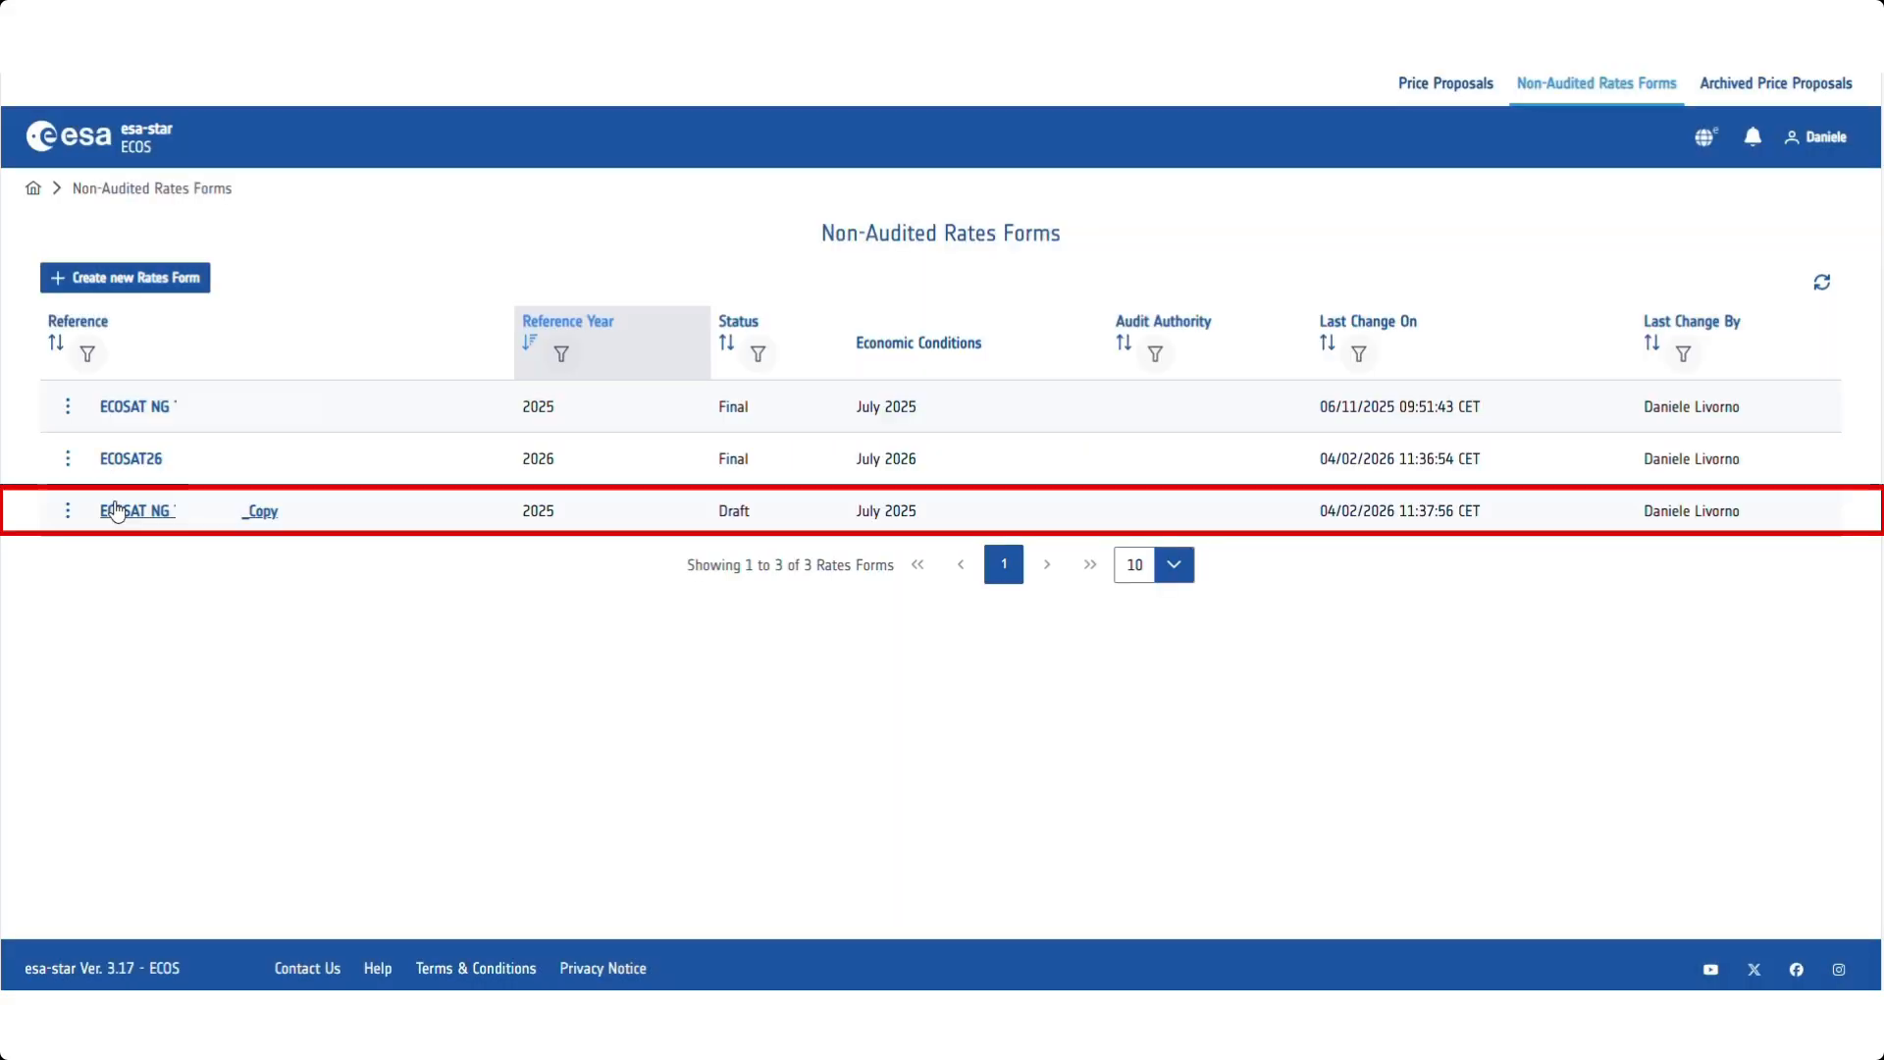